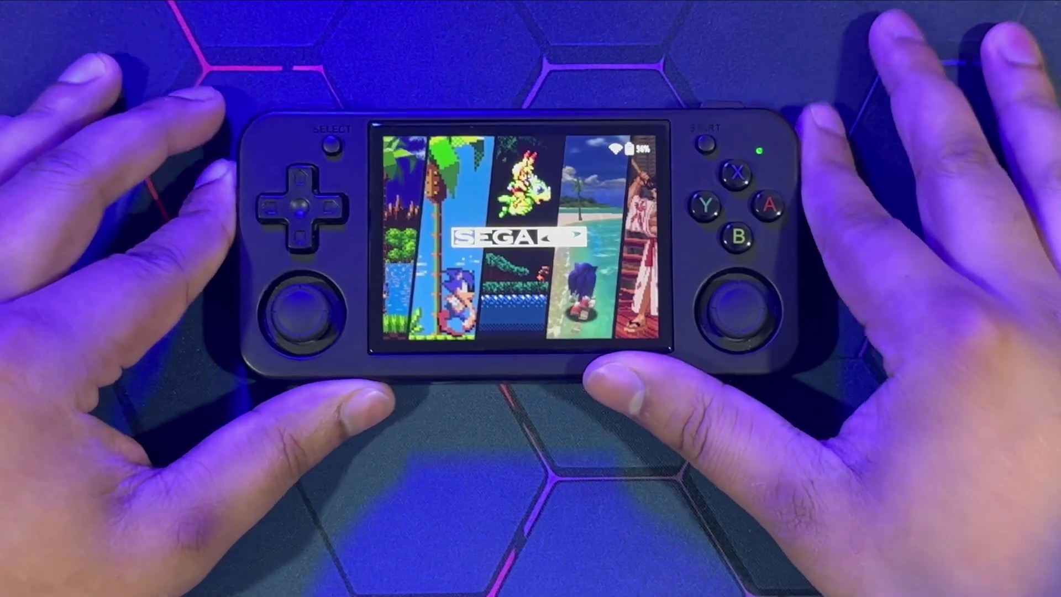
key(Right)
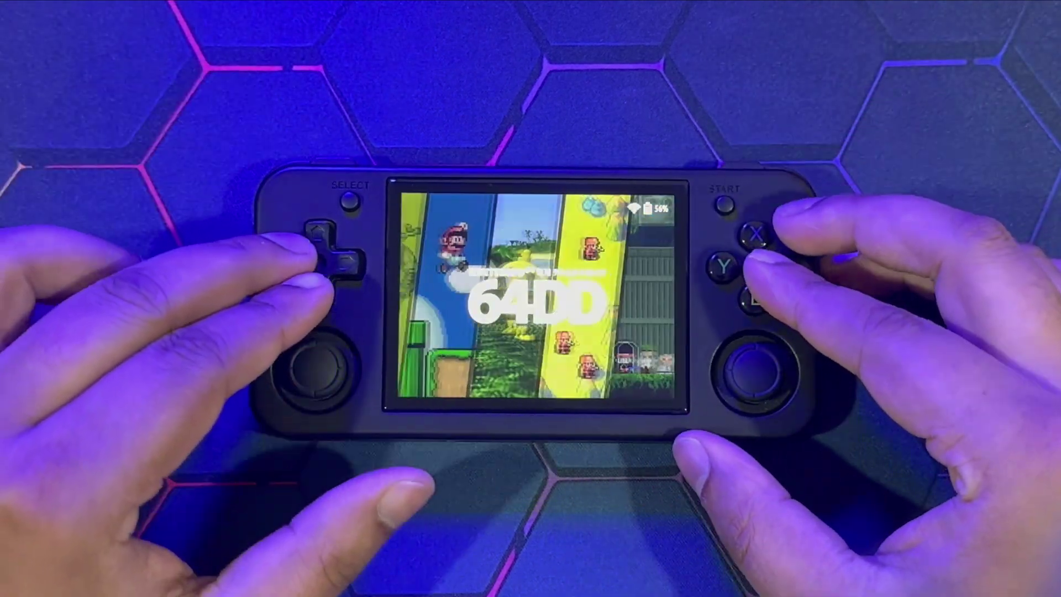
key(Right)
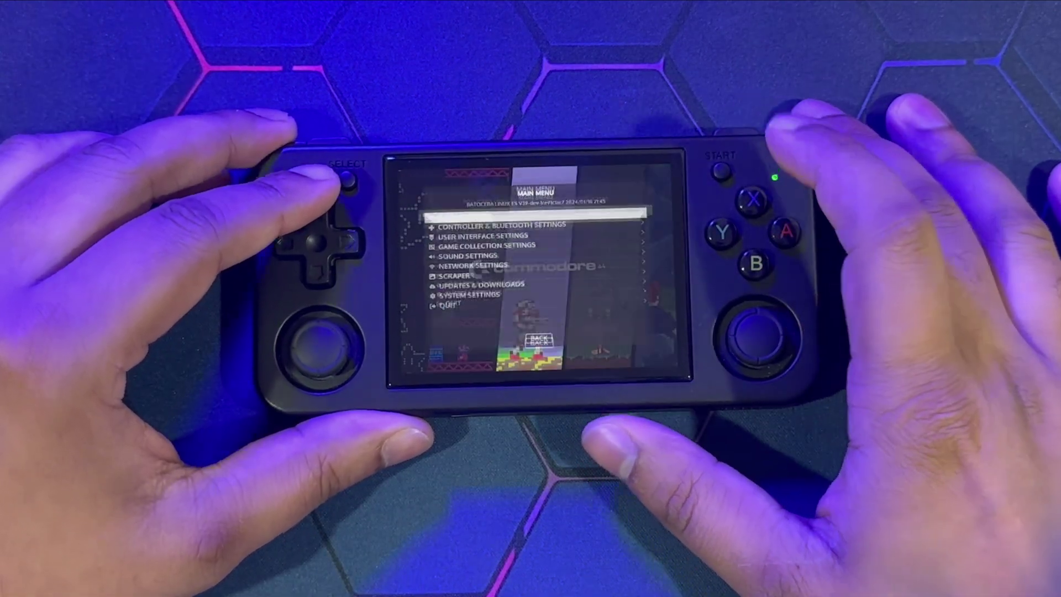
key(Down)
key(Down)
key(Down)
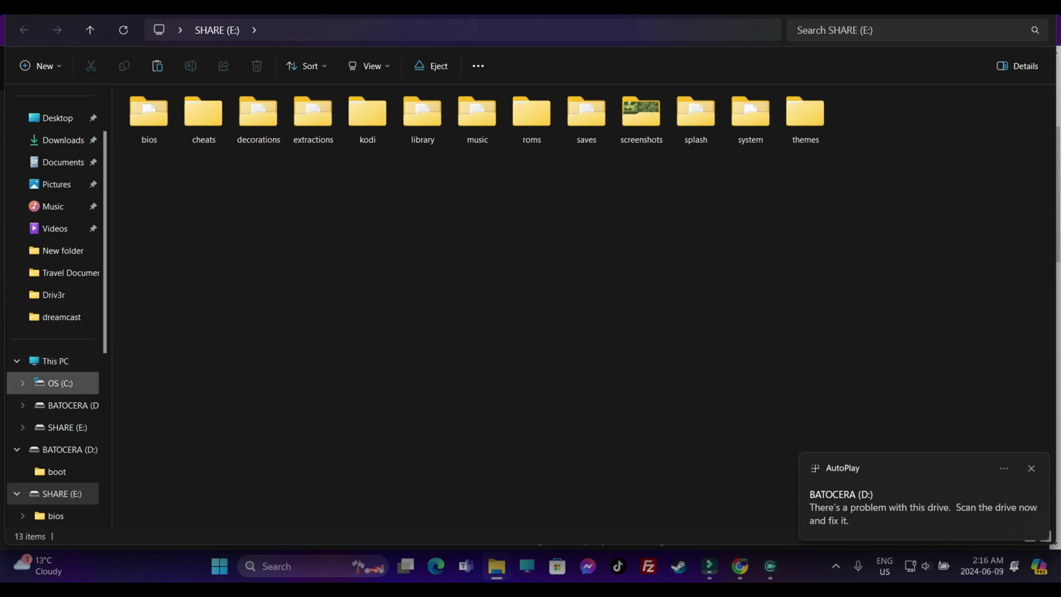
Quick-format the BATOCERA (D:) partition as FAT32 with 4096-byte allocation units, keeping the volume label BATOCERA
click(55, 361)
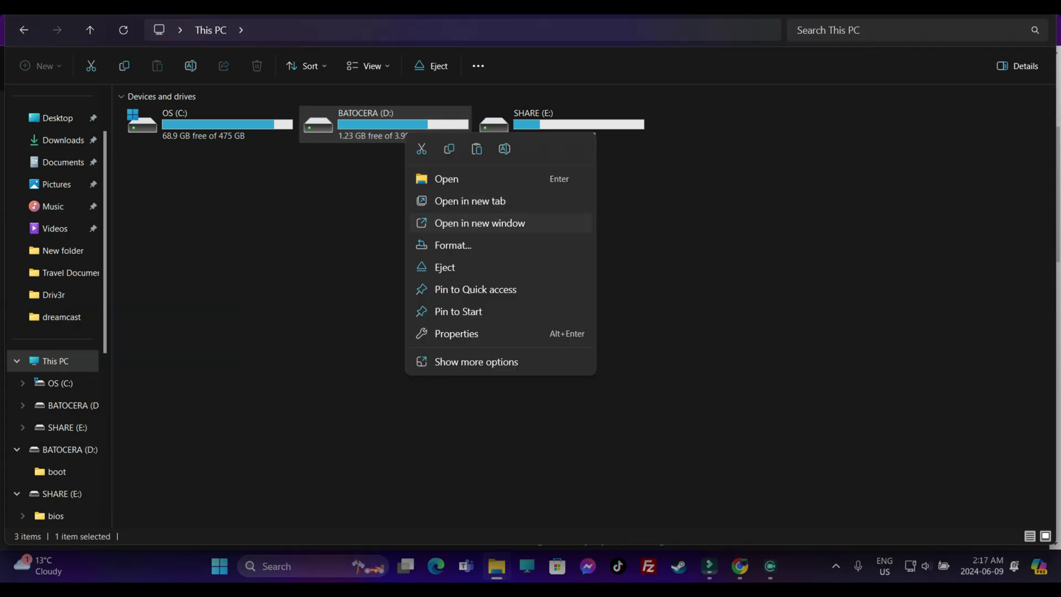
click(421, 243)
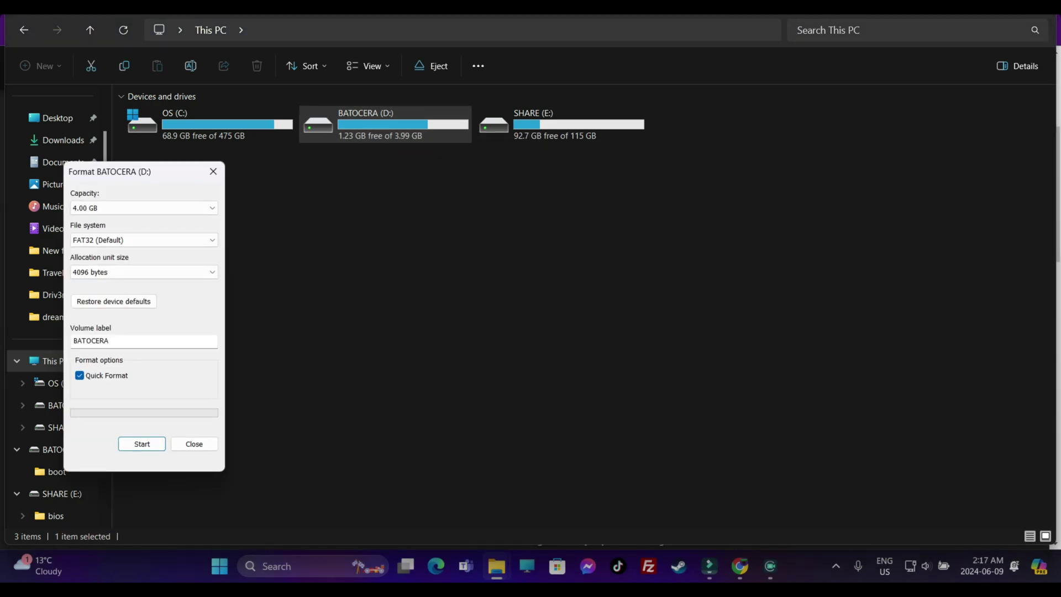
click(142, 443)
click(565, 276)
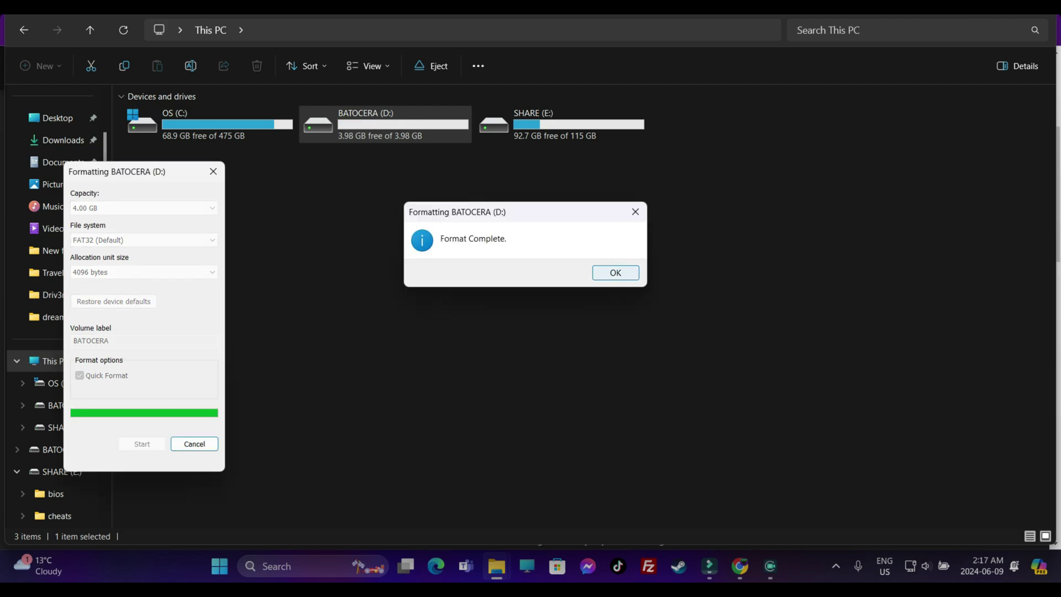
click(616, 272)
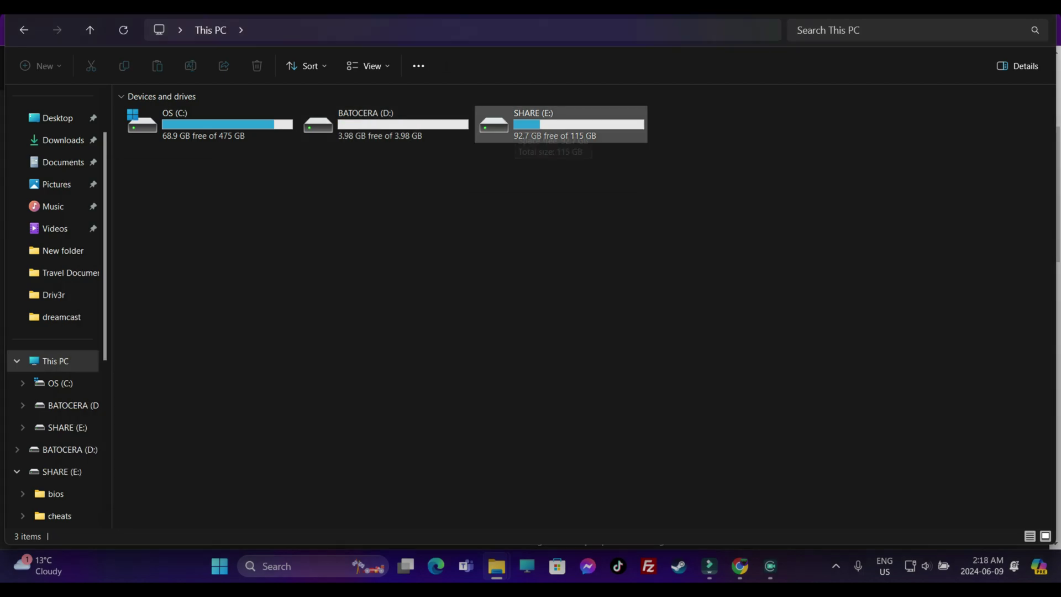
Quick-format the SHARE (E:) partition as exFAT with 128-kilobyte allocation units, keeping the volume label SHARE
right_click(514, 124)
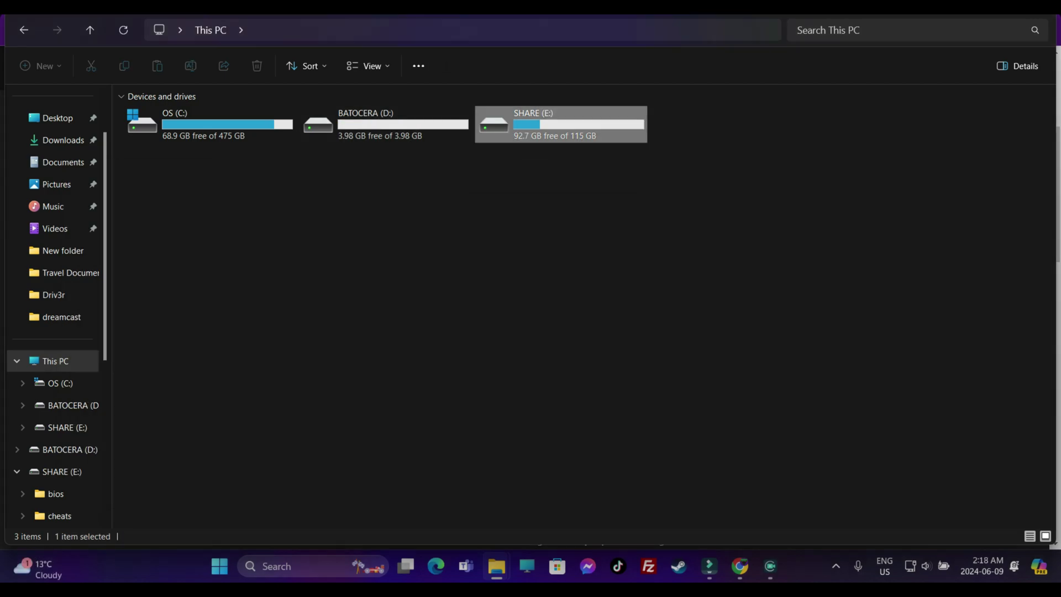
click(563, 236)
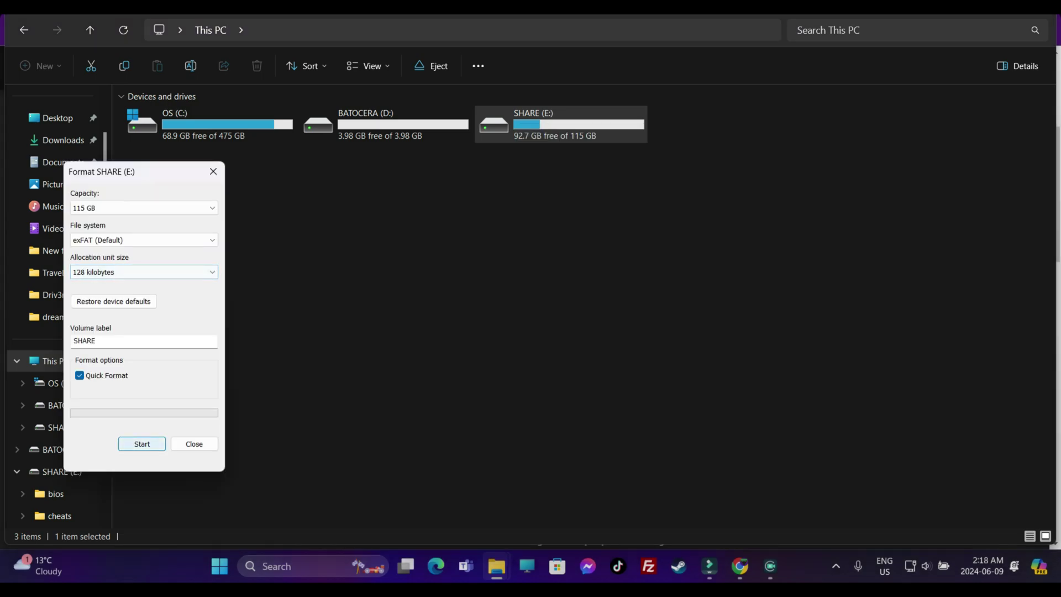
key(Return)
key(Return)
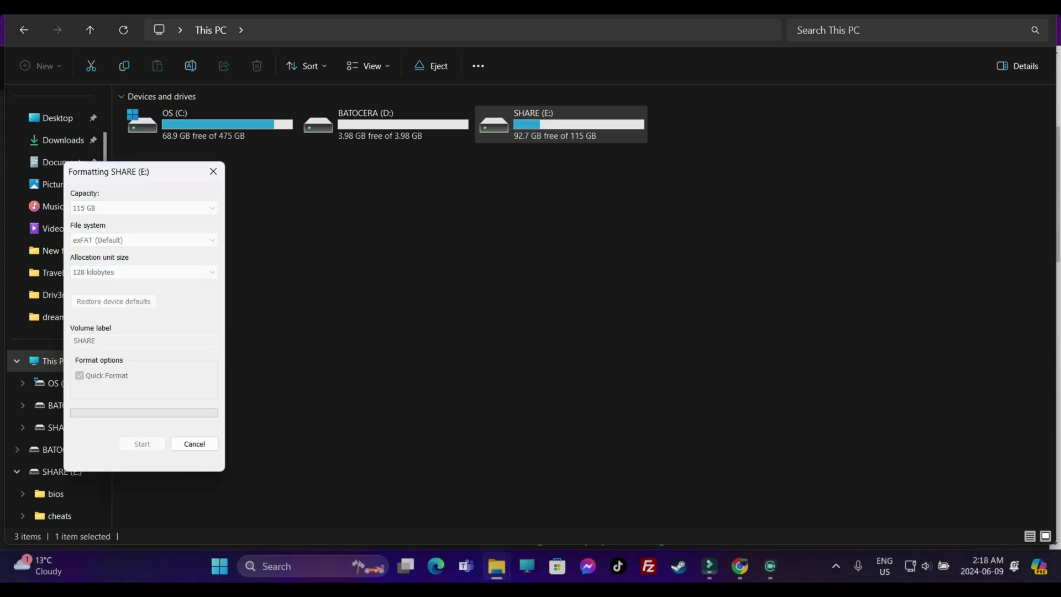
key(Return)
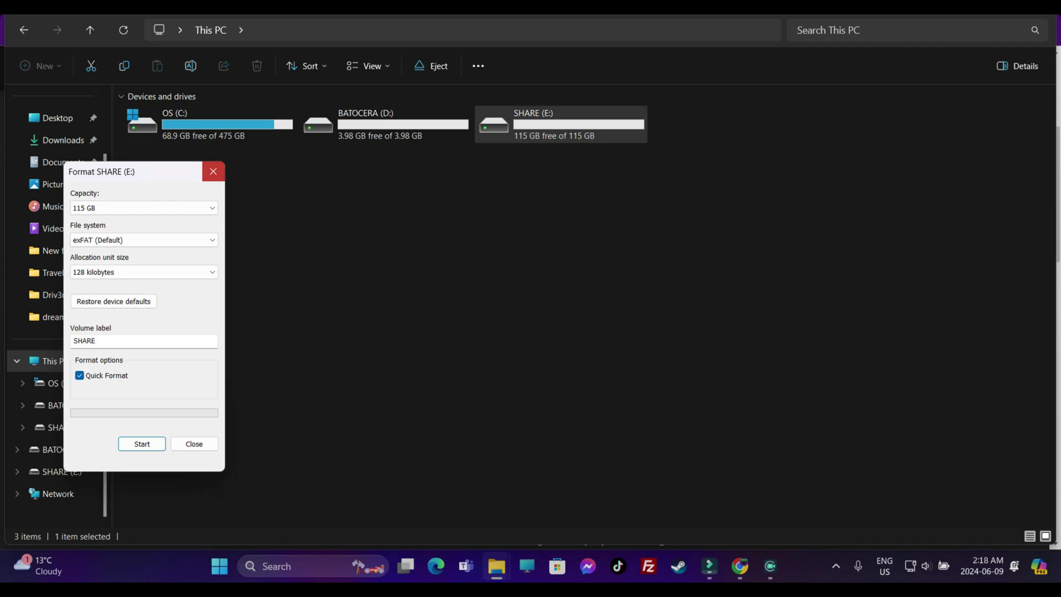
click(213, 171)
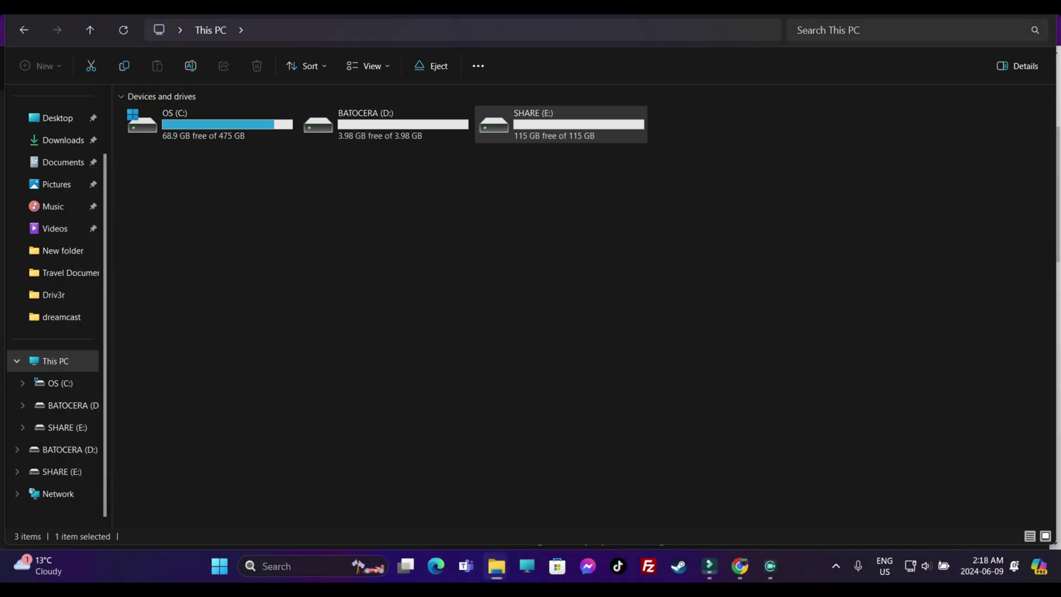
Open Disk Management and delete the SHARE (E:) and BATOCERA (D:) volumes from Disk 1
key(super+s)
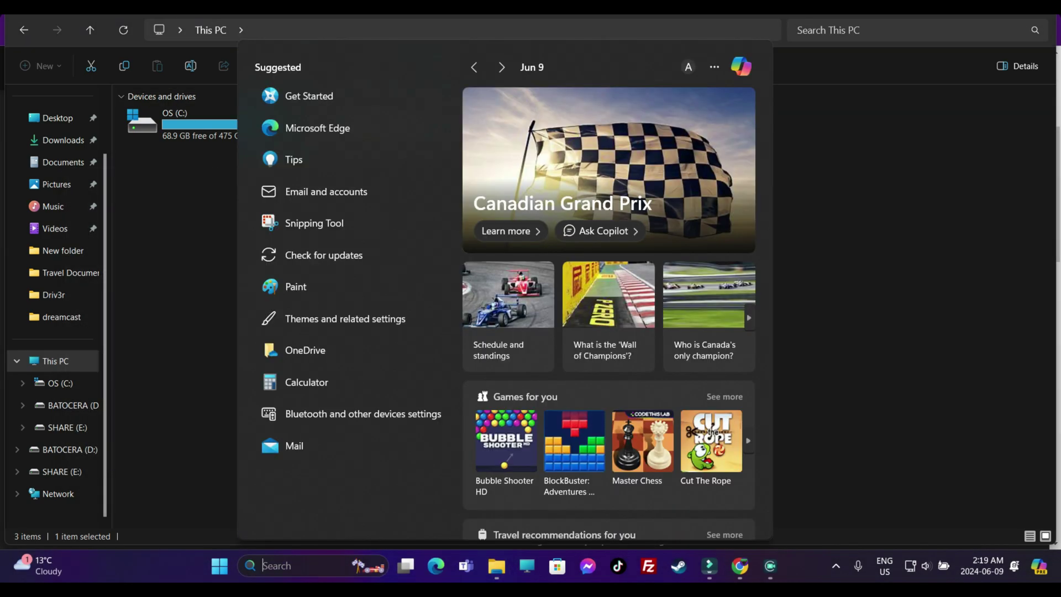
text(disk mana)
key(Return)
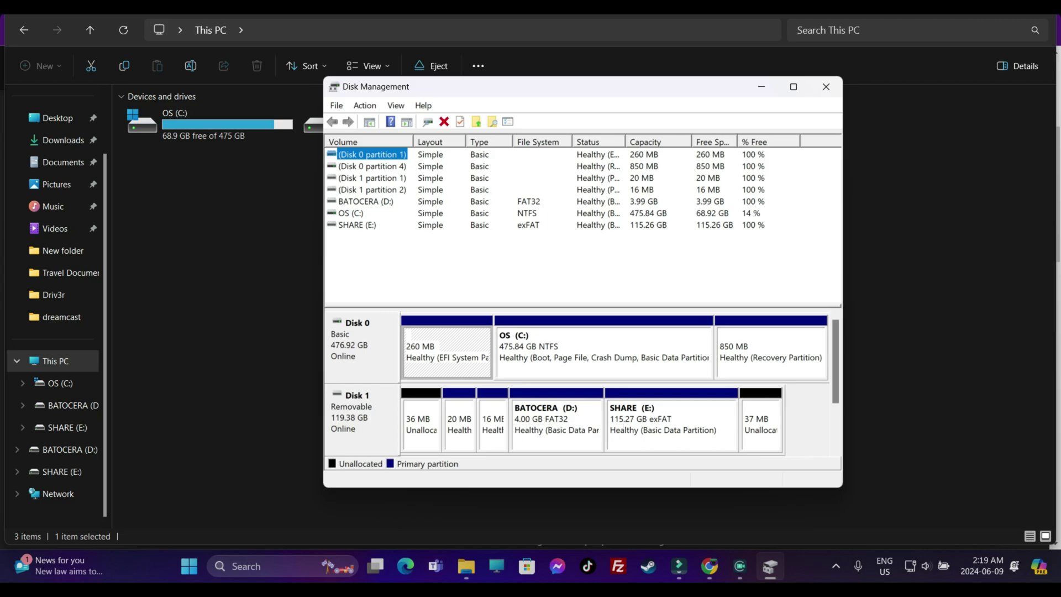
right_click(658, 423)
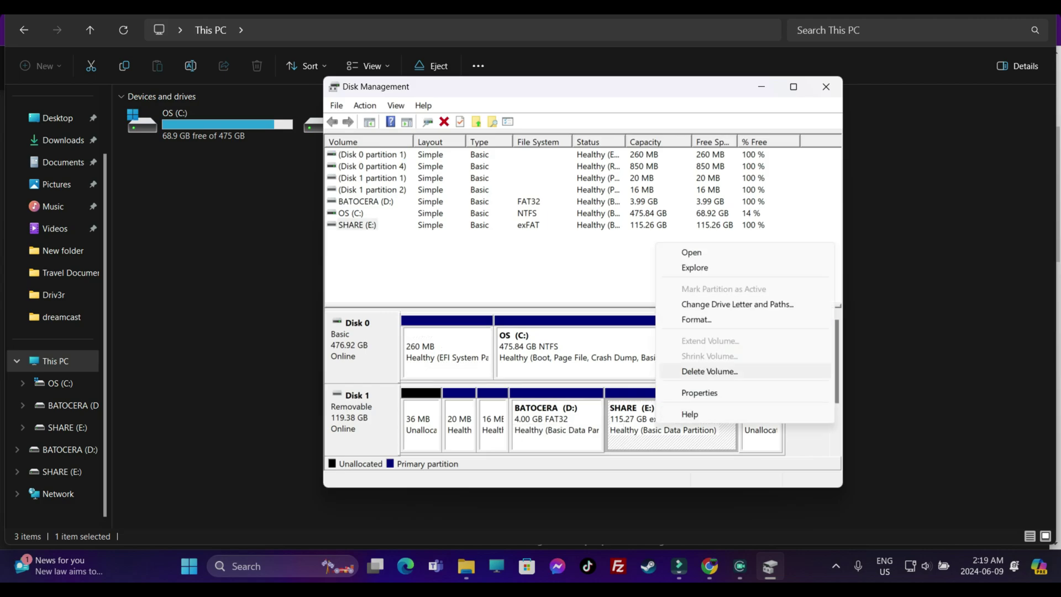
click(709, 371)
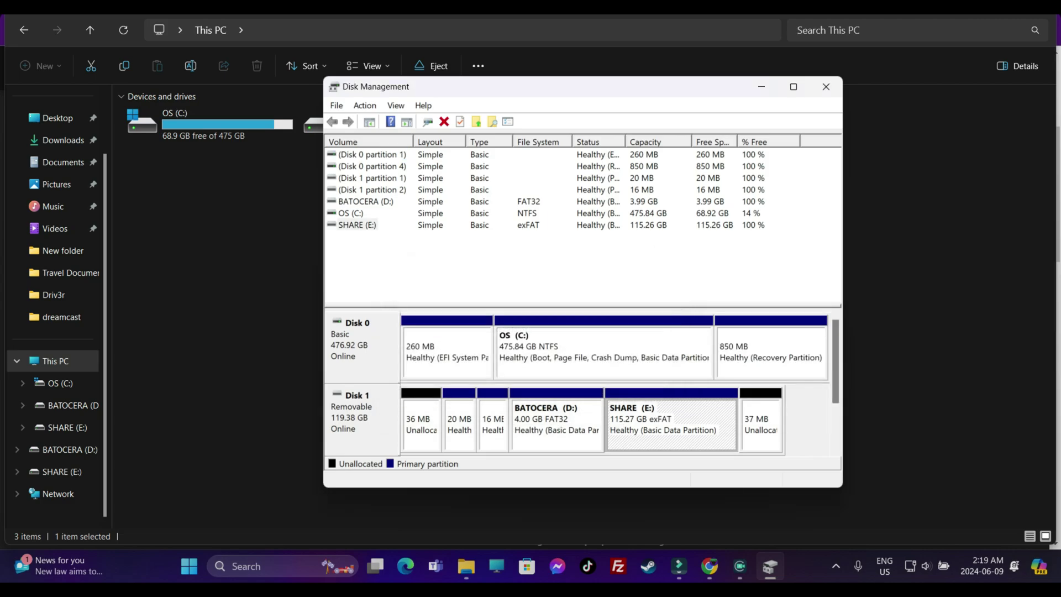
right_click(621, 424)
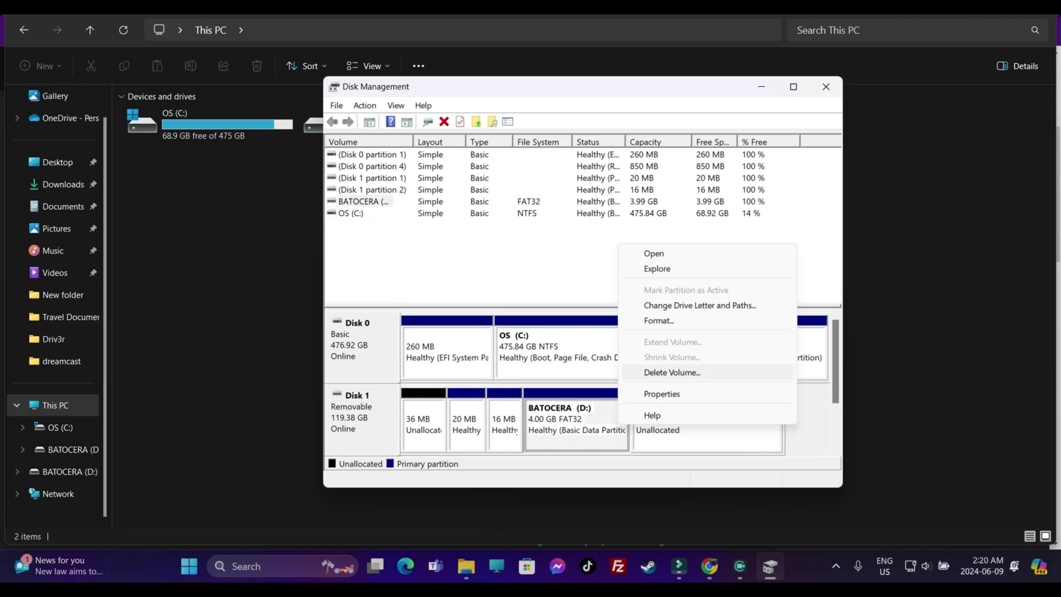
click(671, 372)
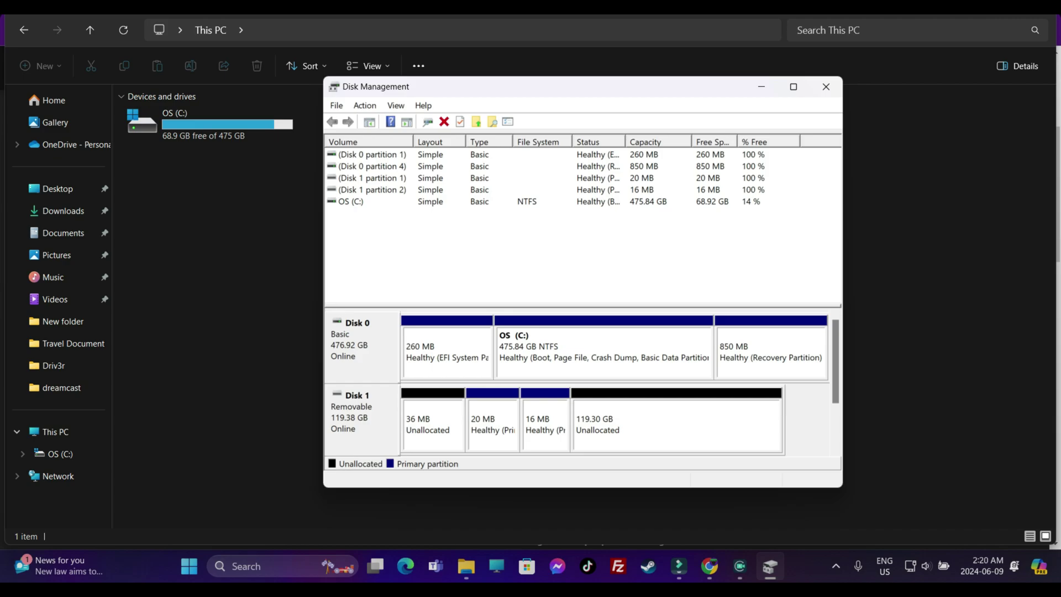
Create a simple volume of 122166 MB in Disk 1's large unallocated space, with drive letter D and an exFAT quick format
right_click(613, 435)
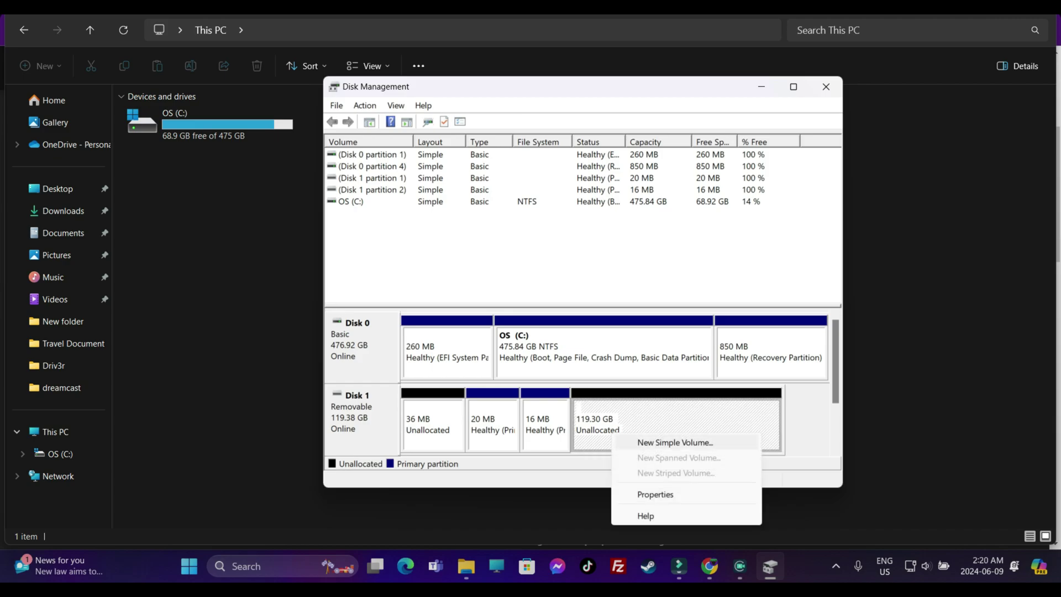
click(675, 442)
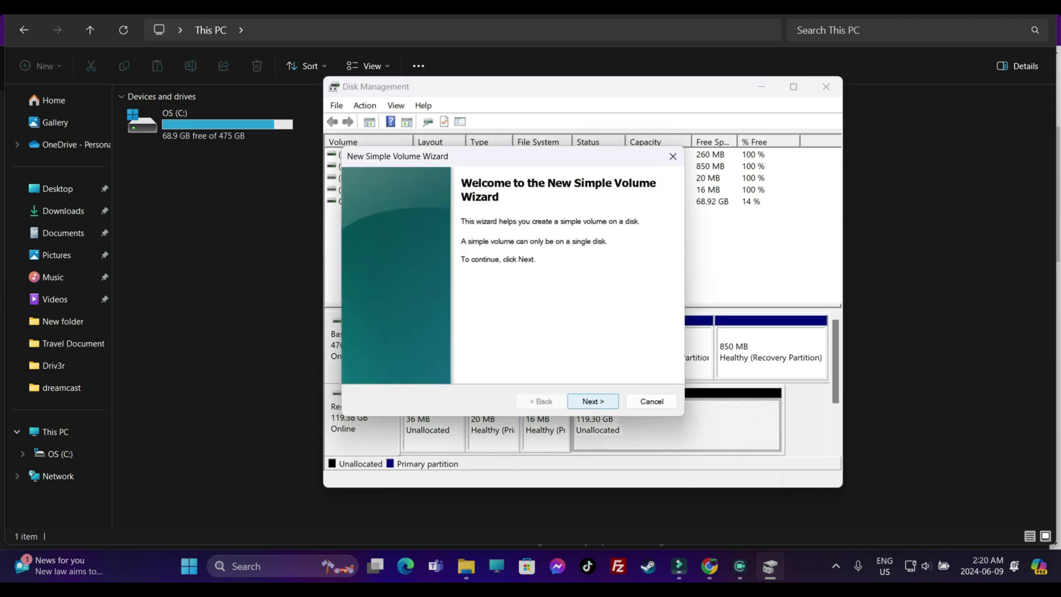
key(Return)
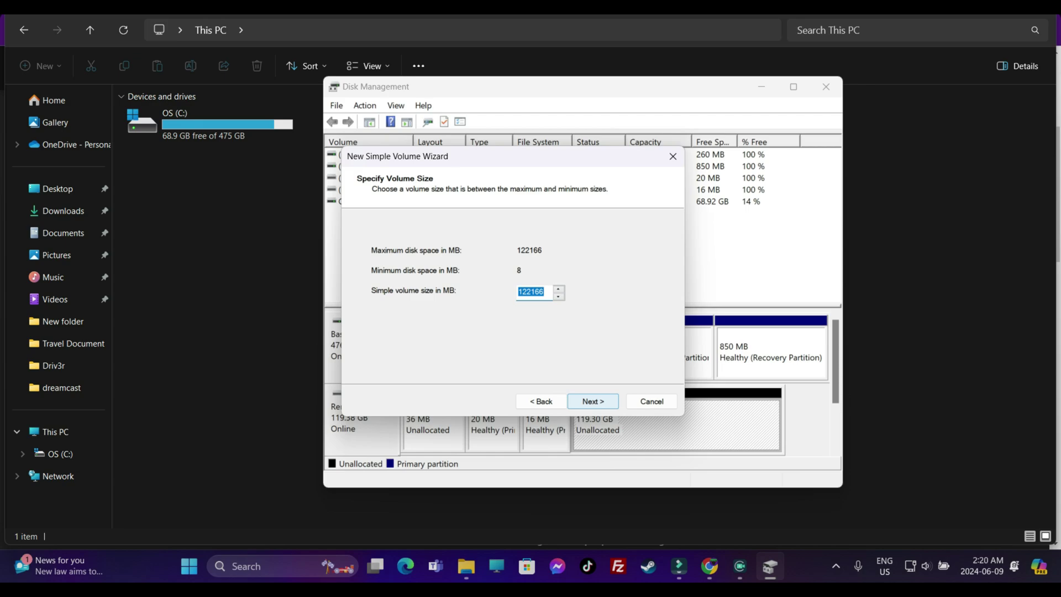
key(Return)
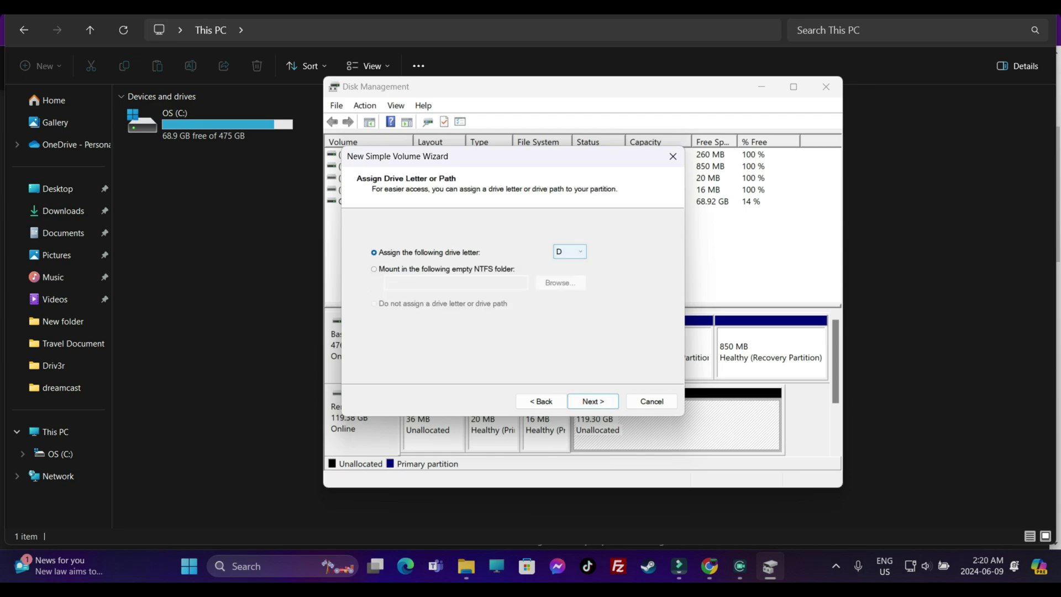
key(Return)
key(alt+Down)
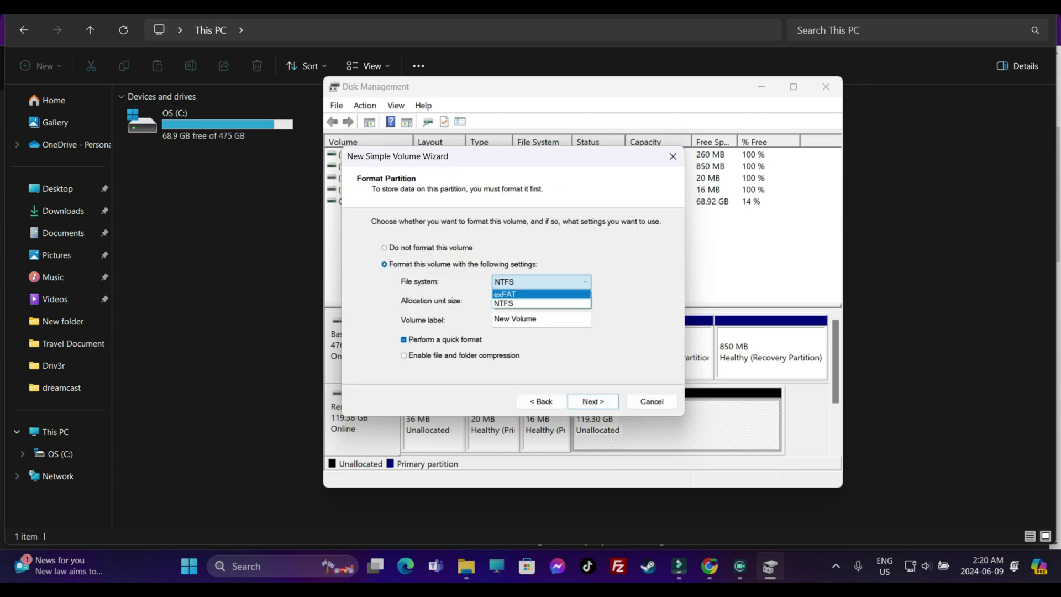
key(Tab)
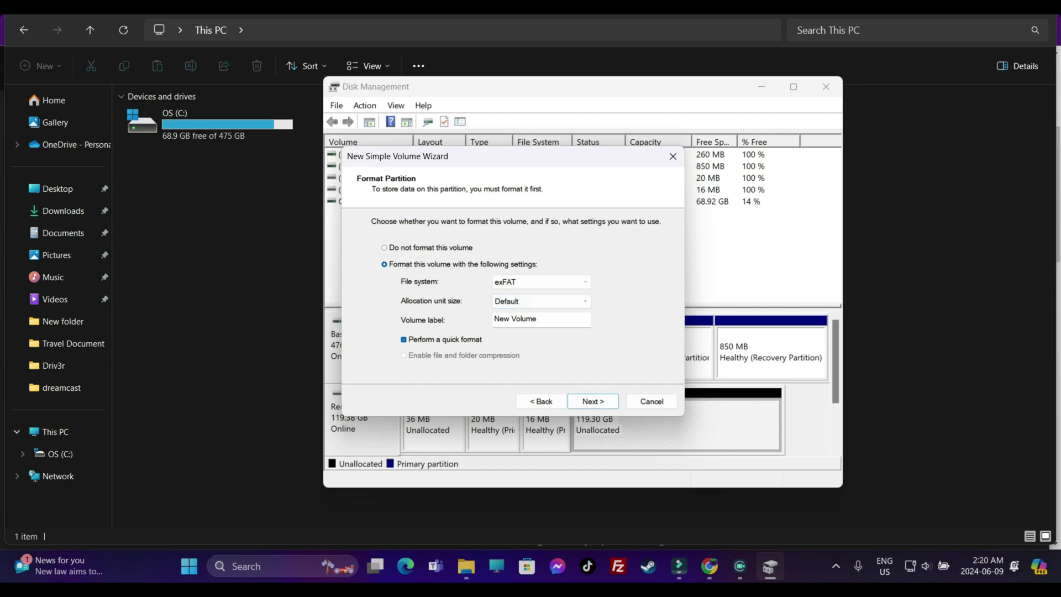
key(Return)
key(Return)
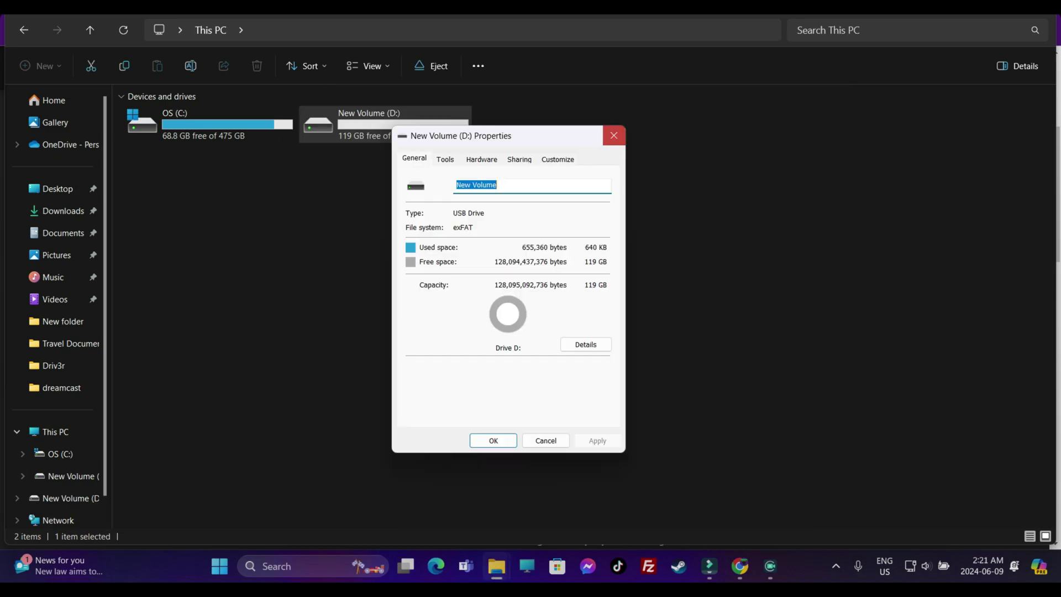
click(614, 136)
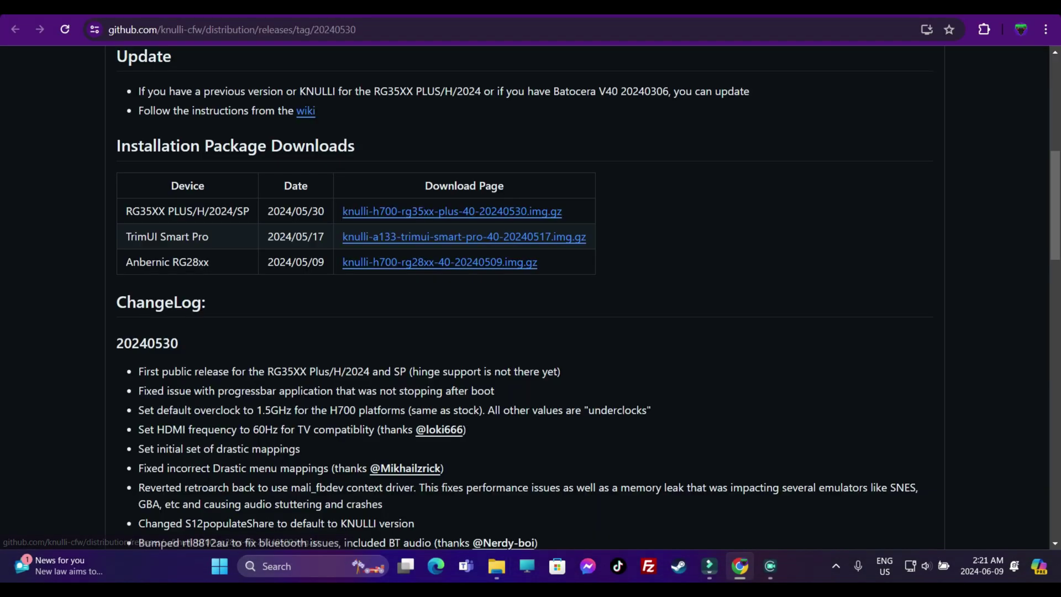
Review the Knulli installation packages on the GitHub release page and locate the RG35XX Plus image archive and extracted folder on the desktop
scroll(530, 299, up, 1)
scroll(531, 299, down, 1)
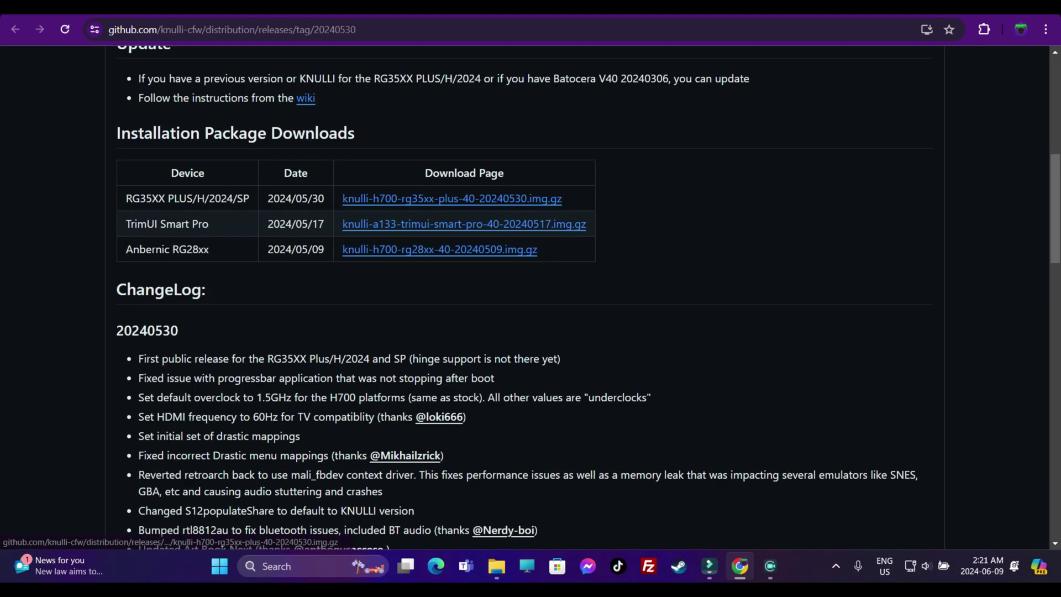
key(super+d)
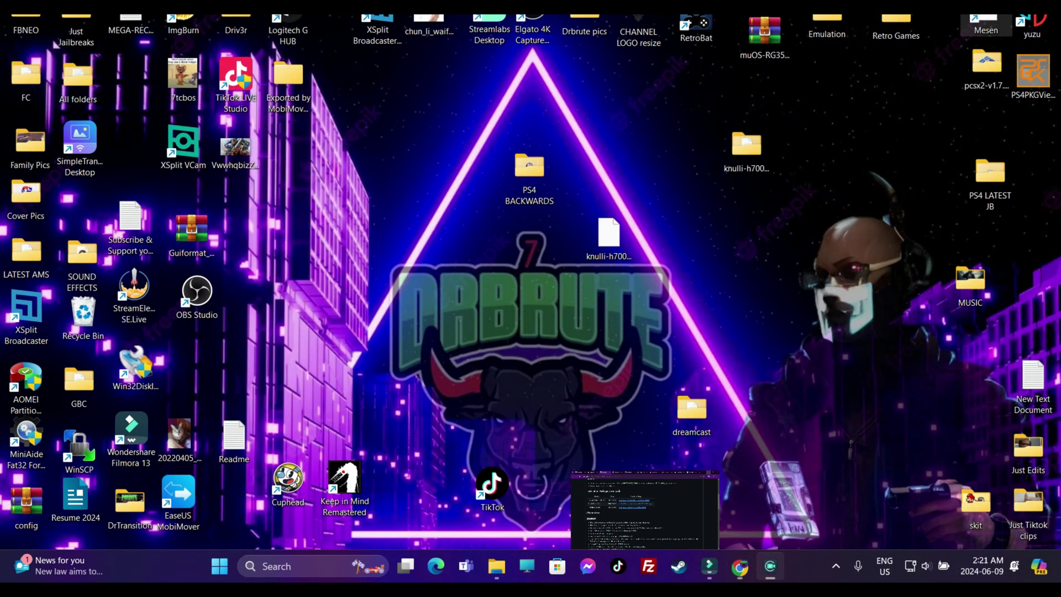
click(609, 237)
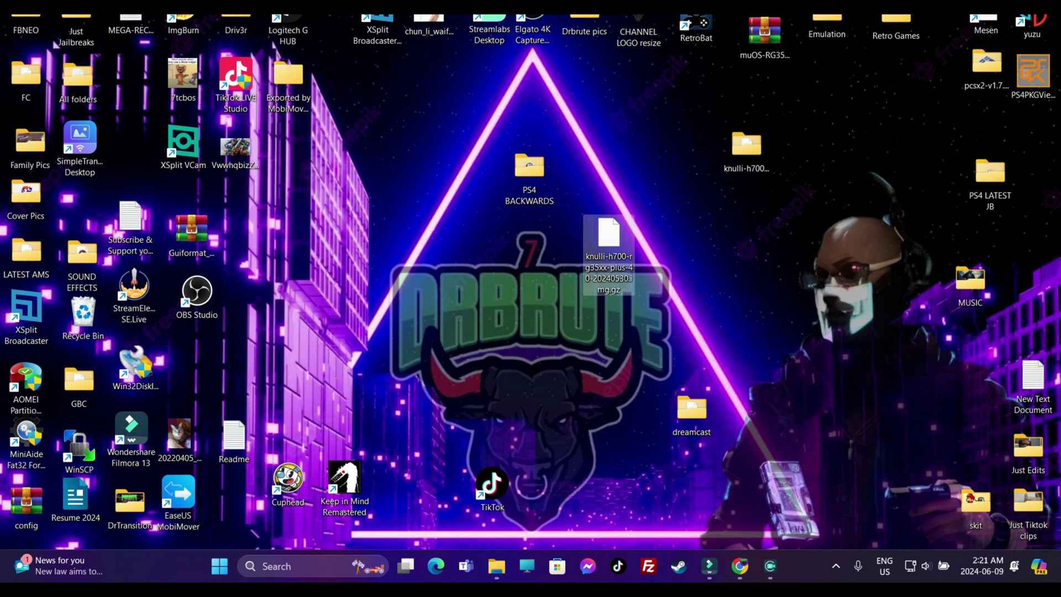
double_click(746, 147)
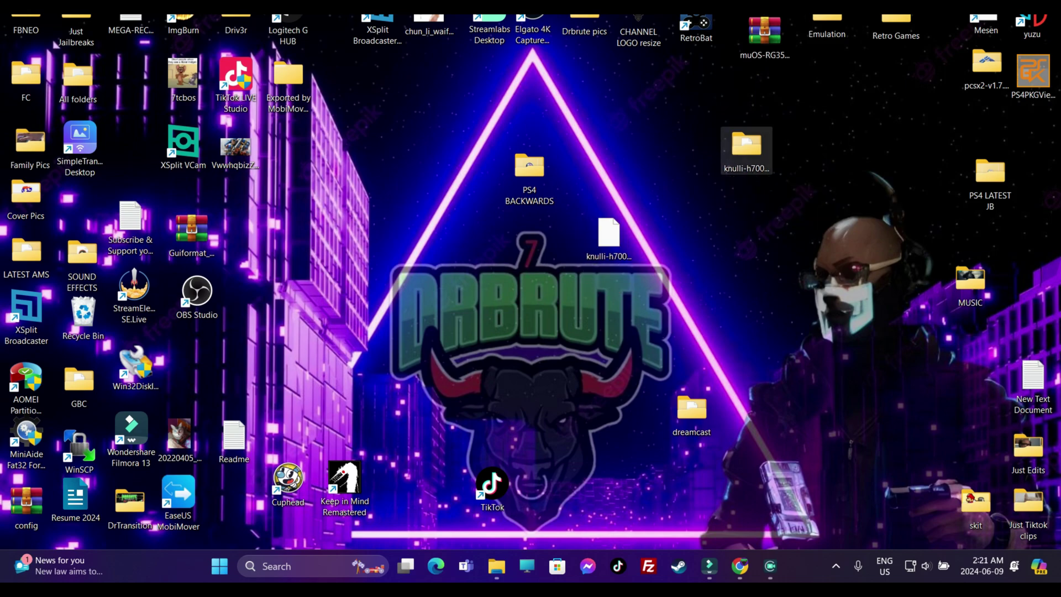
key(super+d)
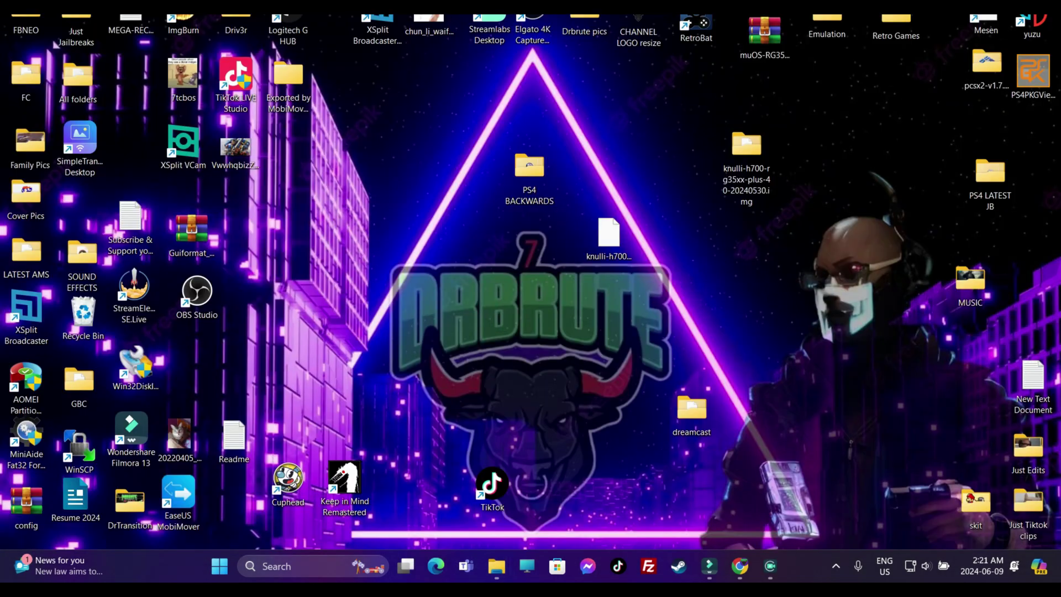
Write the knulli-h700-rg35xx-plus-40-20240530.img image to device D:\ with Win32 Disk Imager, accepting the overwrite
double_click(135, 368)
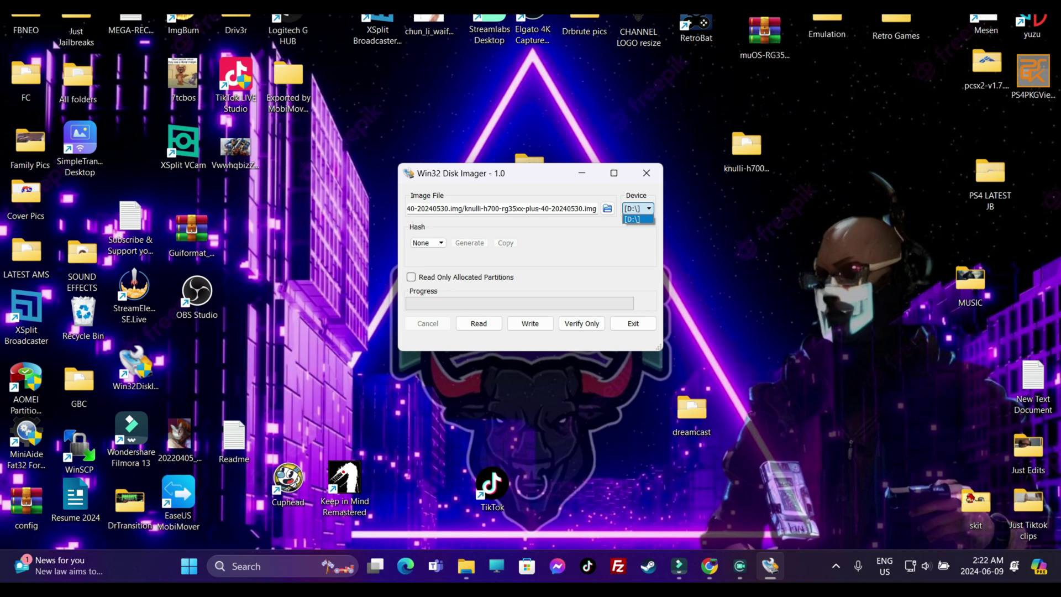
click(638, 219)
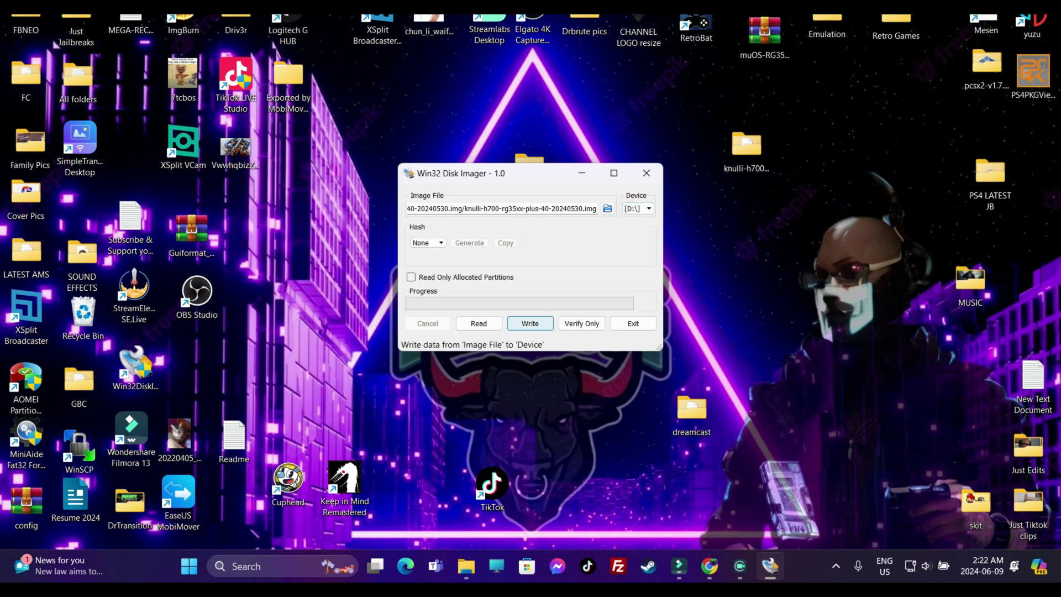
click(530, 324)
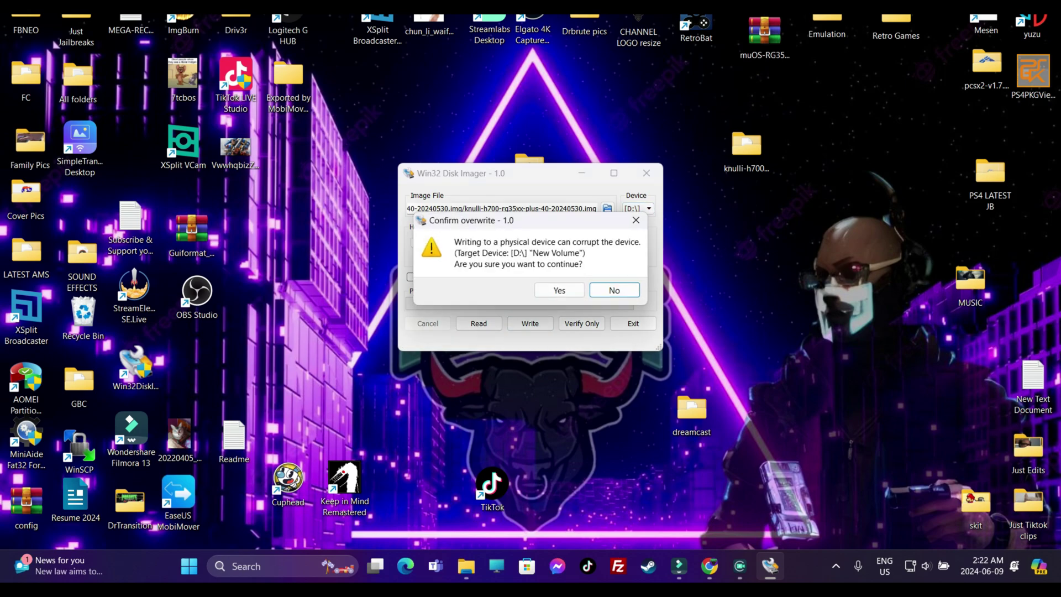
click(559, 290)
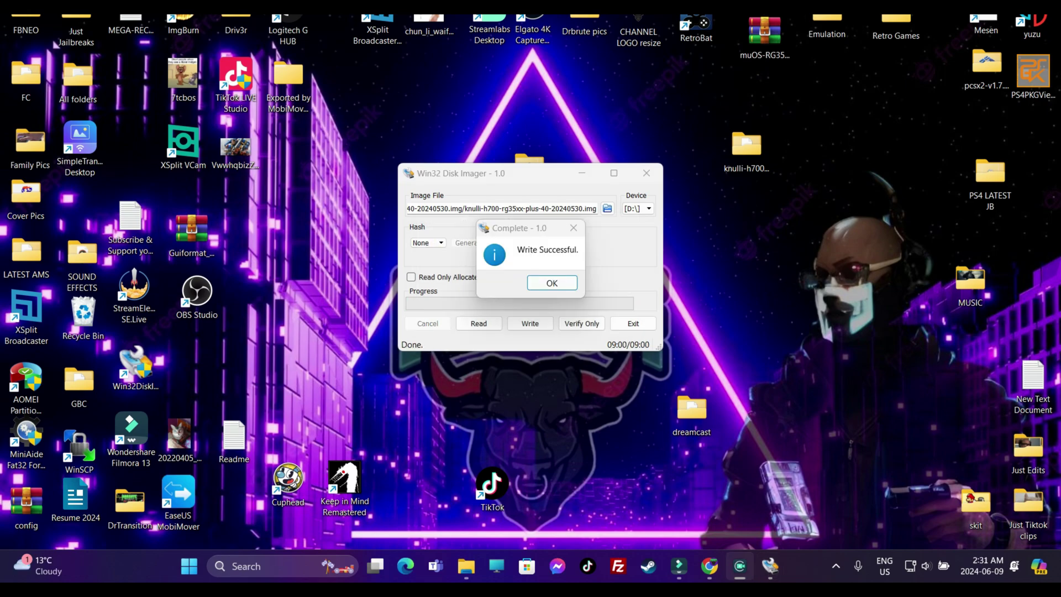
Acknowledge the finished image write and close Win32 Disk Imager
click(552, 283)
click(646, 173)
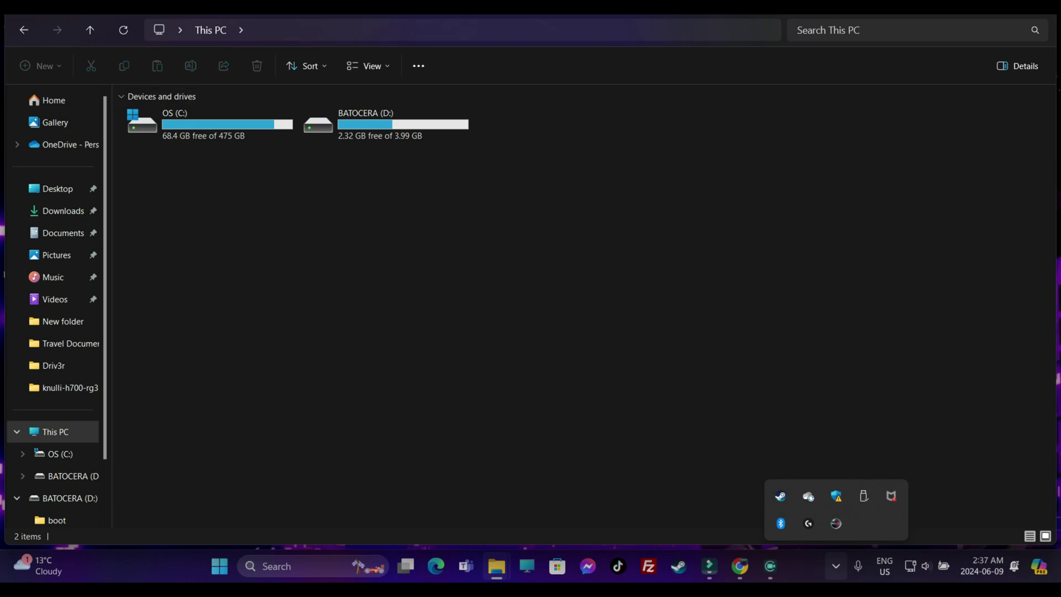
Open Disk Management, check the options available for the SHARE (E:) partition on Disk 1, and close it without changes
key(super+s)
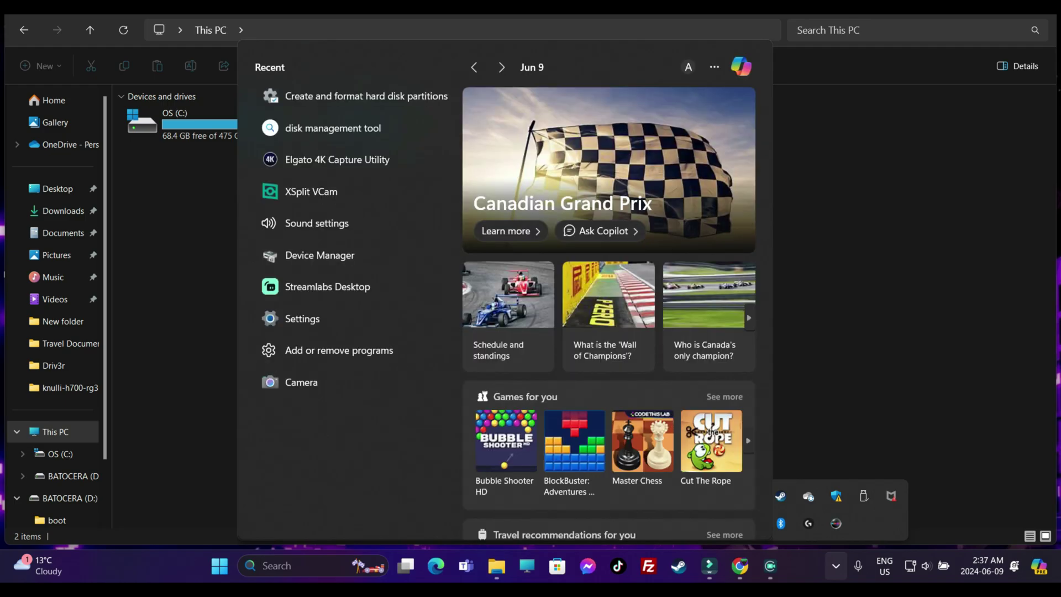
text(d)
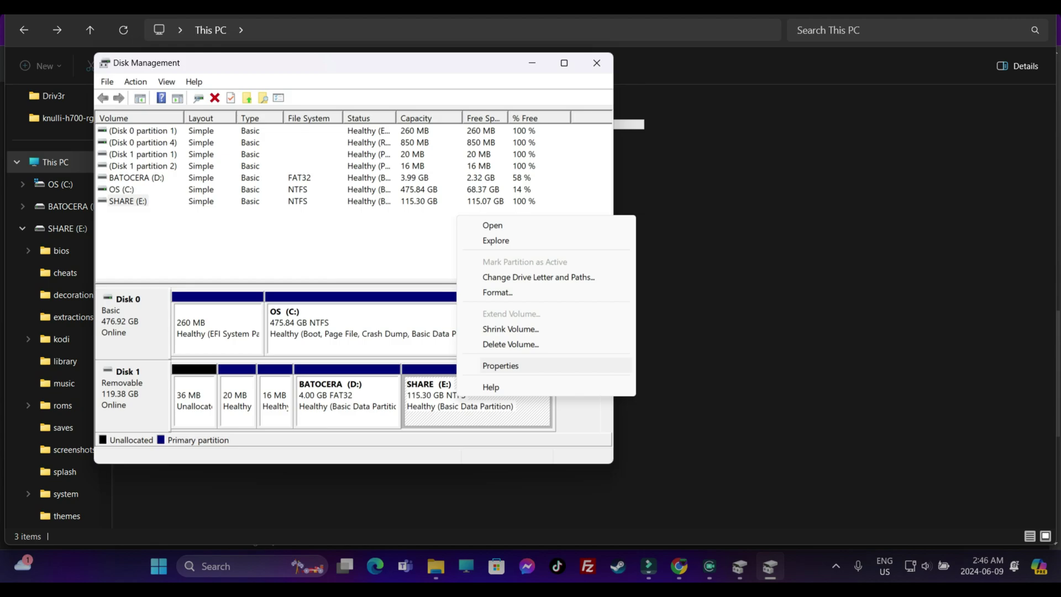
click(439, 397)
right_click(439, 396)
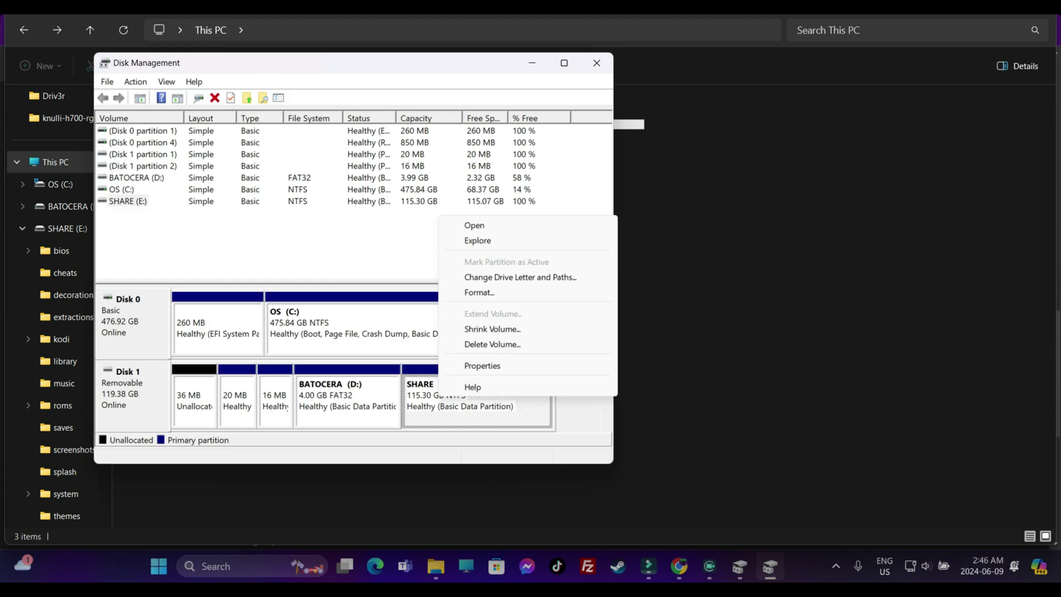
key(Escape)
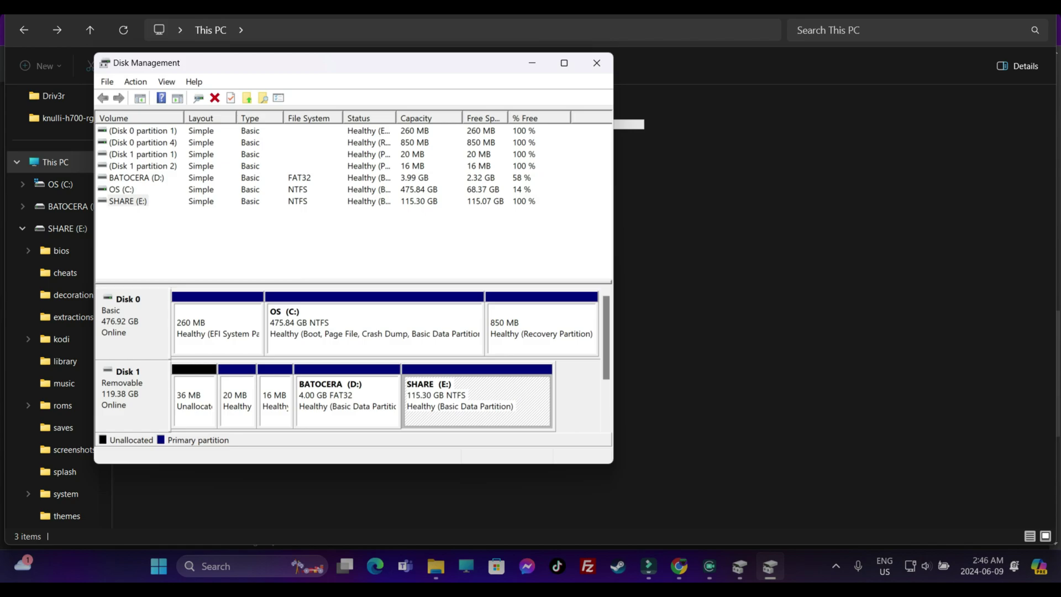
click(596, 63)
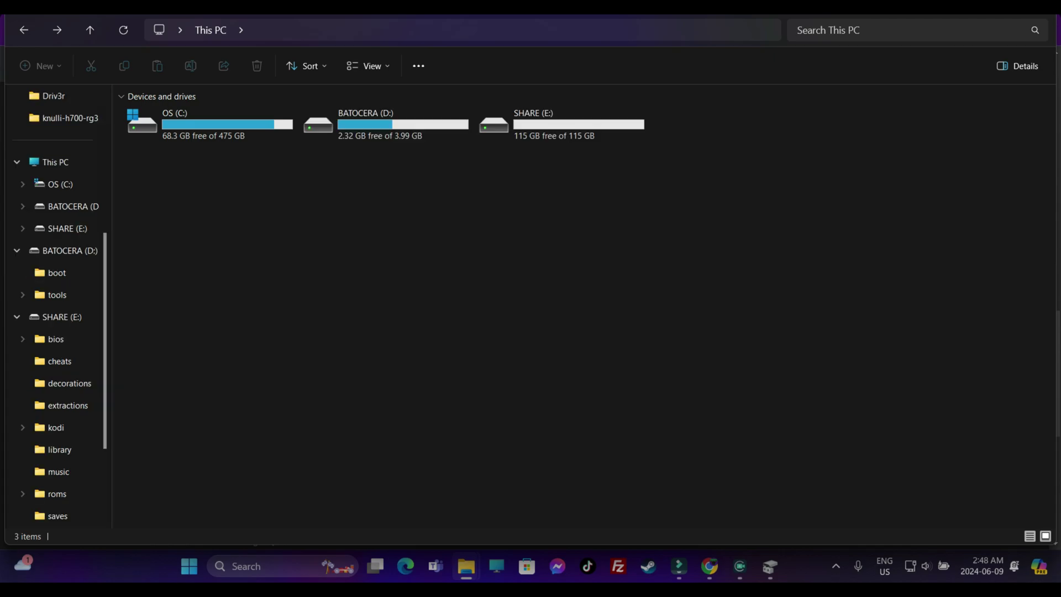
Copy the bios, cheats and saves folders from the desktop's dreamcast folder to the root of SHARE (E:)
double_click(561, 123)
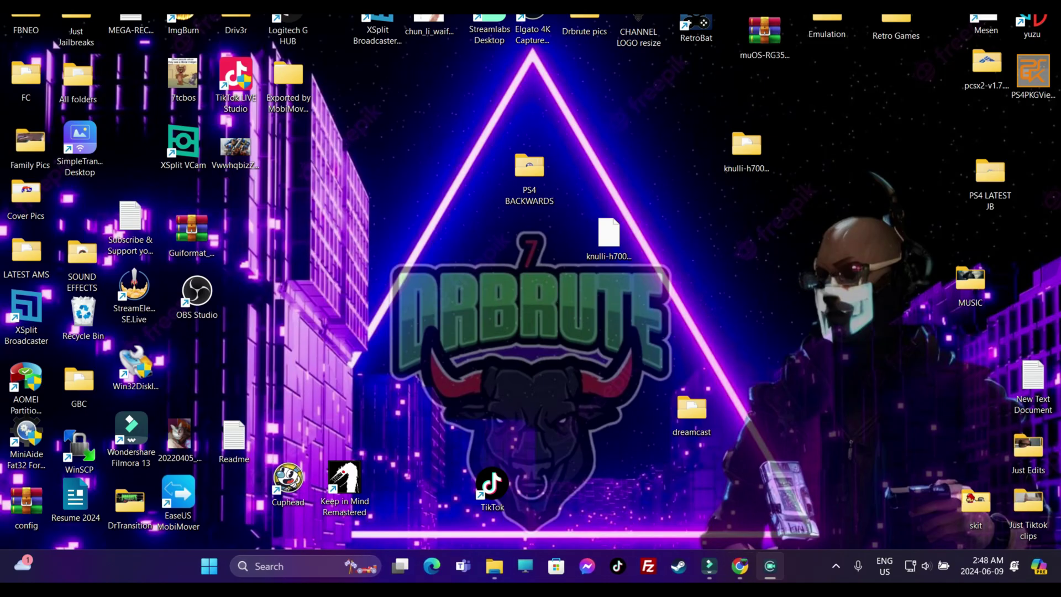
double_click(692, 411)
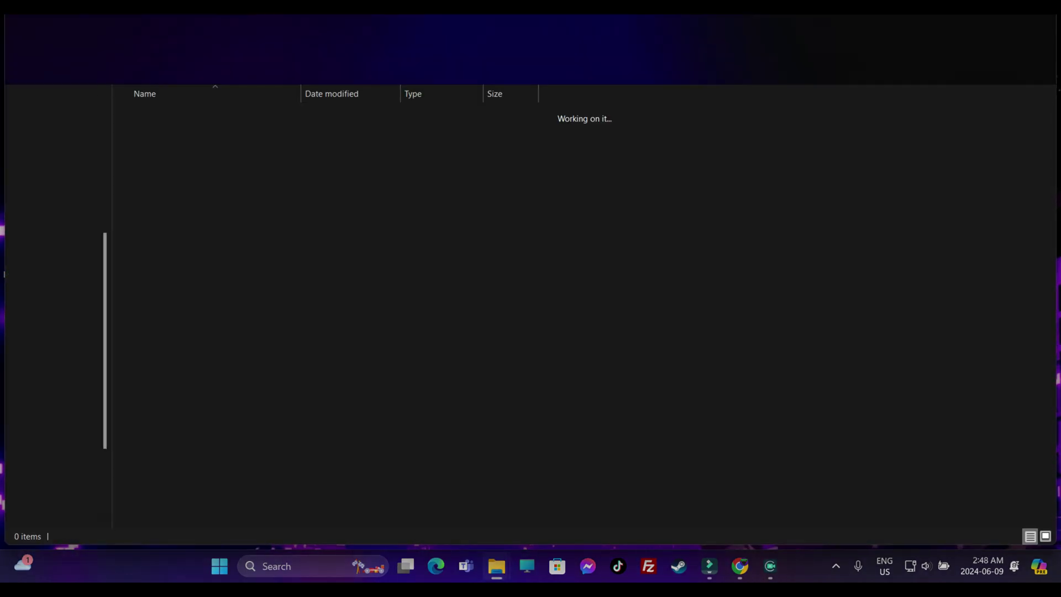
shift+click(531, 161)
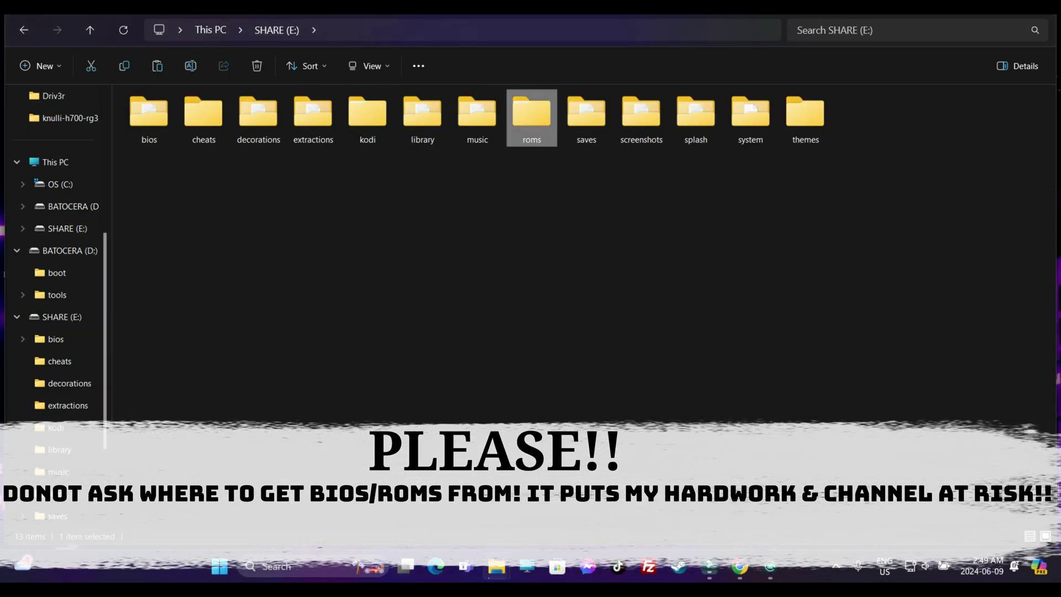
Move Assault City (Europe).sms and Batman Returns (Europe).sms from the desktop's dreamcast folder into roms\mastersystem on SHARE (E:)
double_click(531, 117)
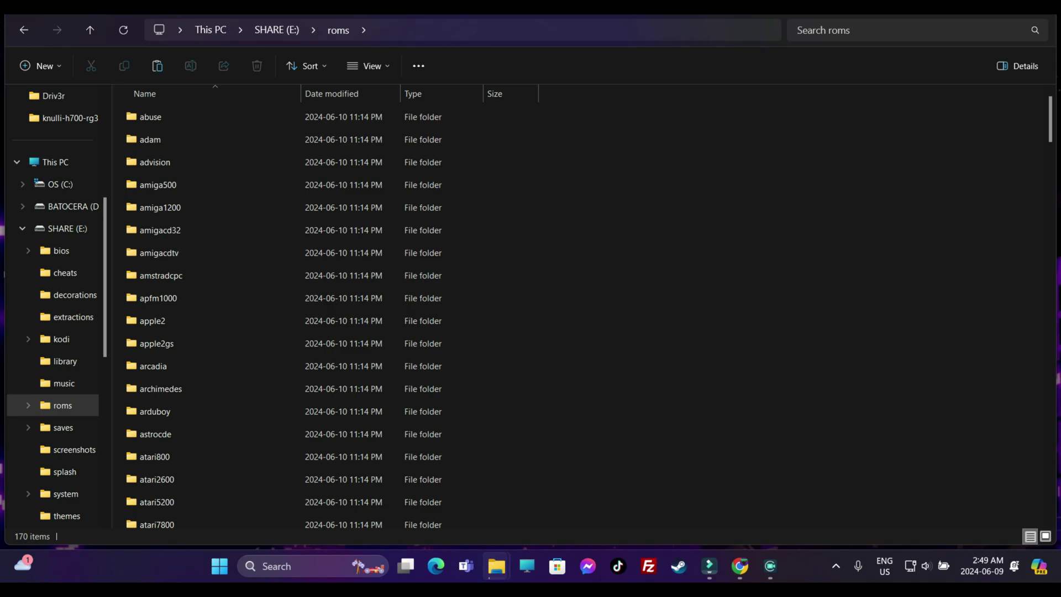
scroll(331, 408, down, 15)
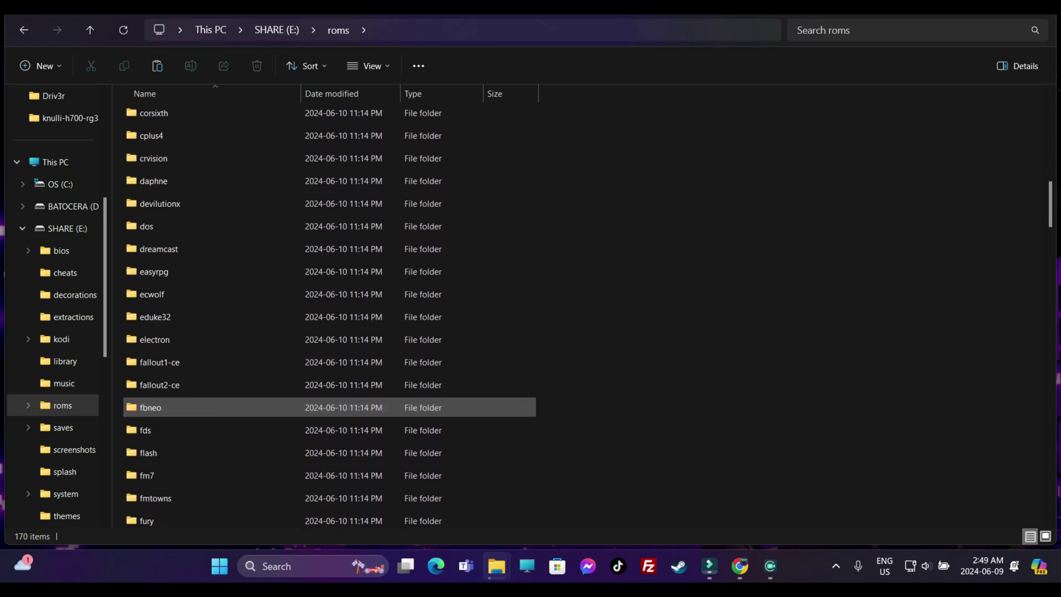
scroll(331, 407, down, 1)
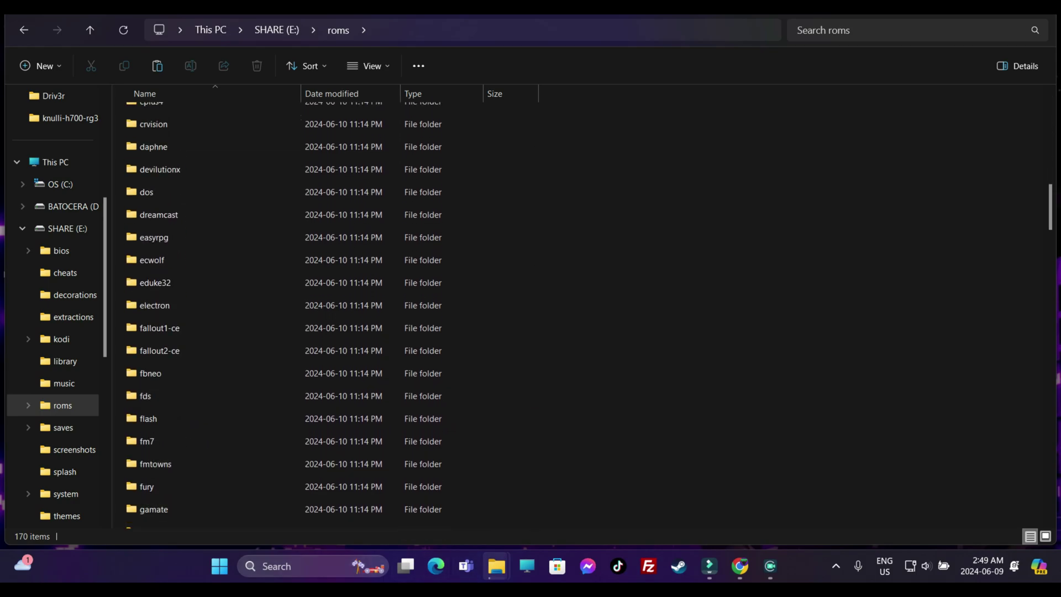
mouse_move(496, 566)
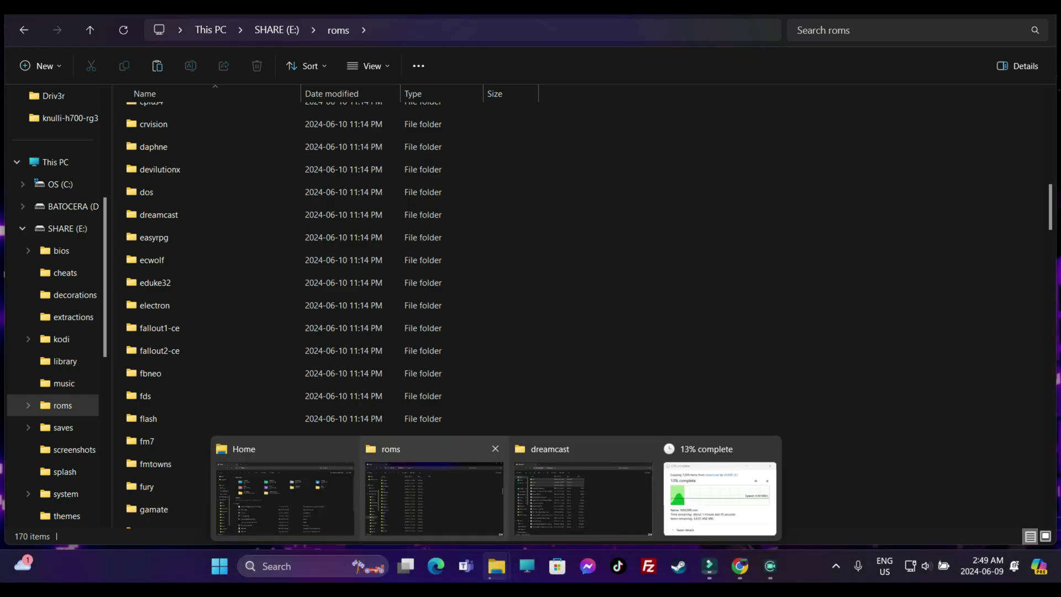
click(583, 497)
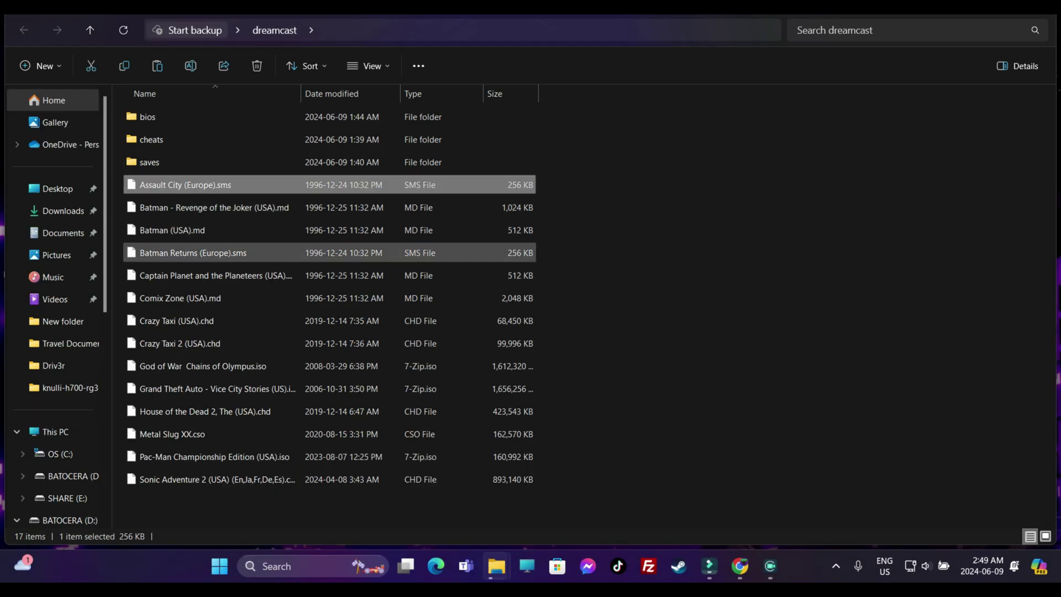
ctrl+click(193, 253)
key(alt+Tab)
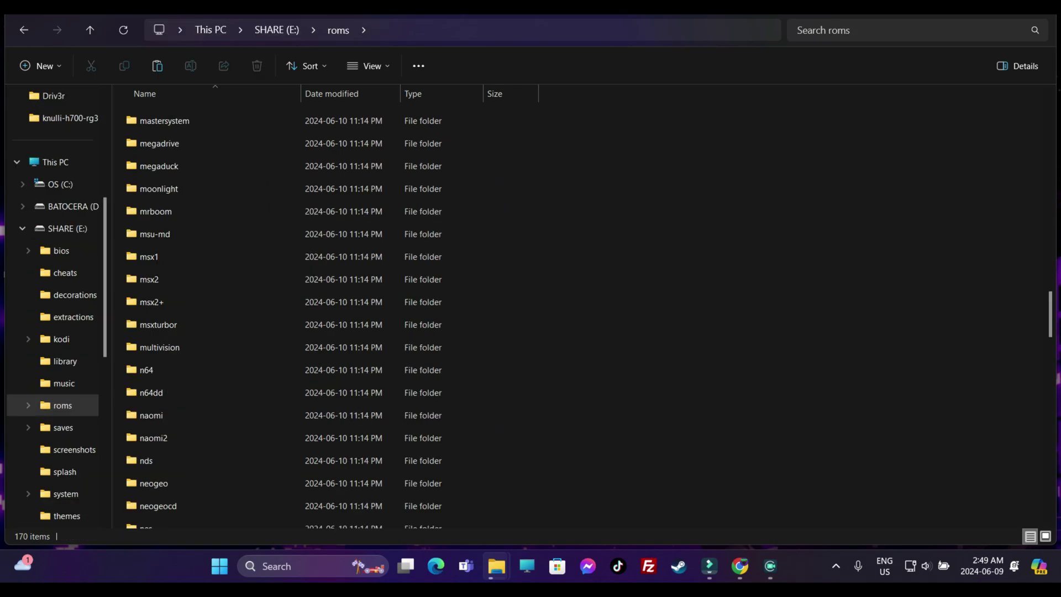
double_click(164, 119)
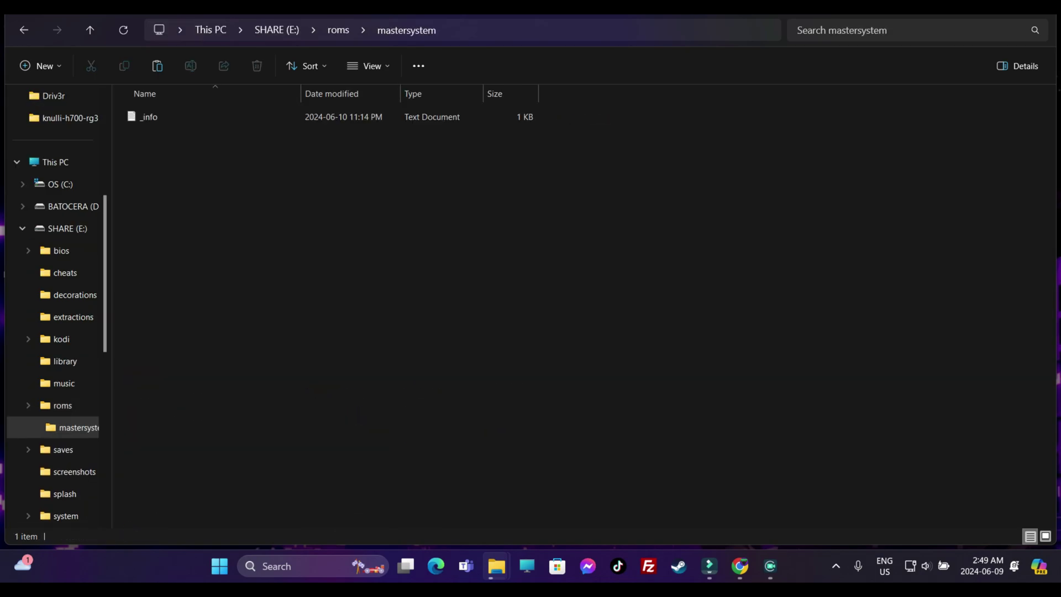
Move the God of War, Grand Theft Auto, Metal Slug XX and Pac-Man Championship Edition images into roms\psp on SHARE (E:)
drag(547, 316, 502, 337)
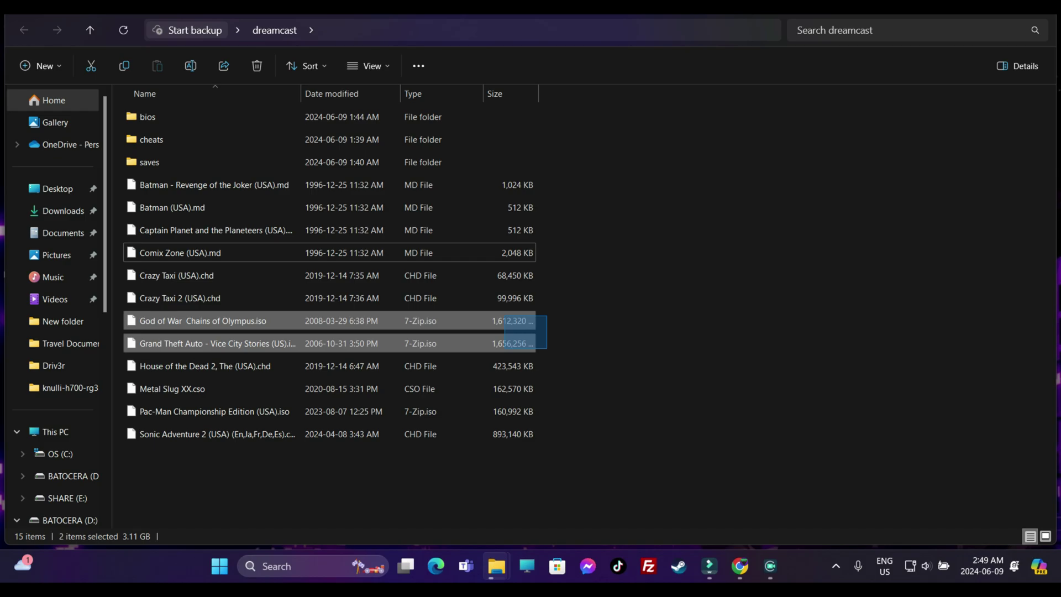
ctrl+click(419, 389)
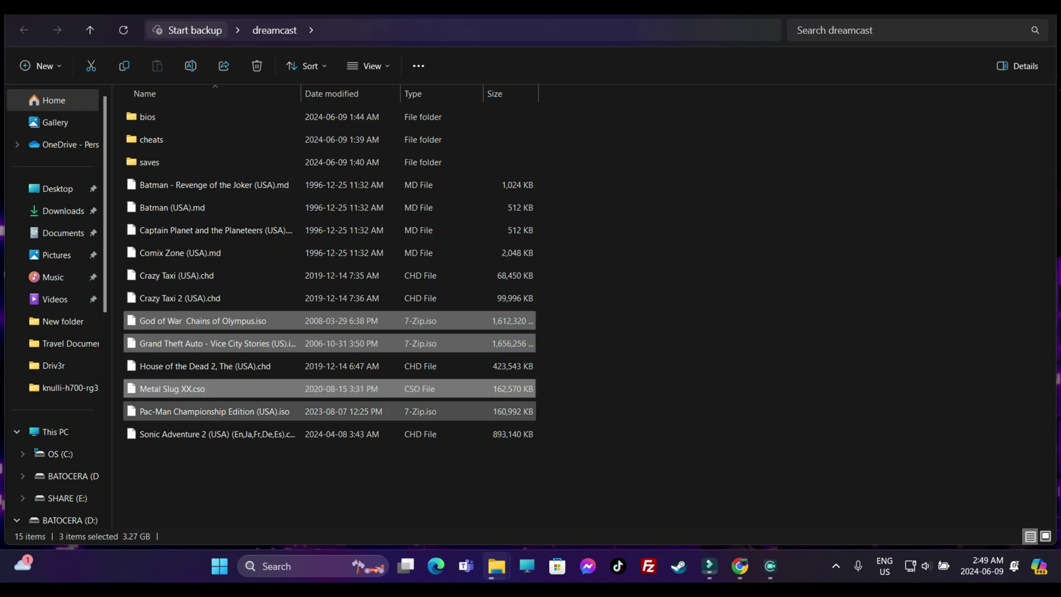
ctrl+click(419, 411)
key(ctrl+x)
mouse_move(496, 567)
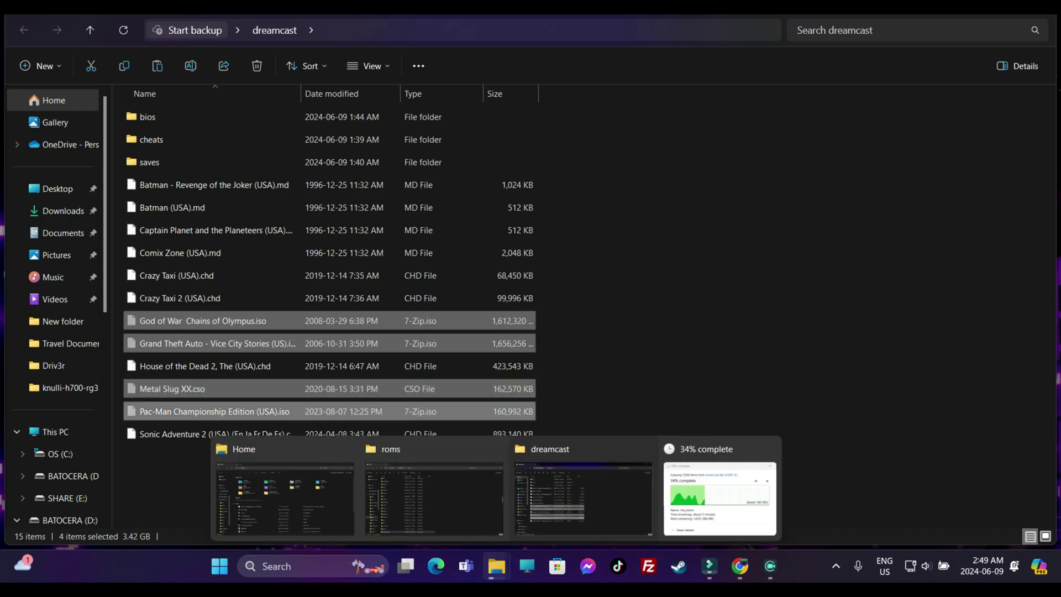
click(442, 495)
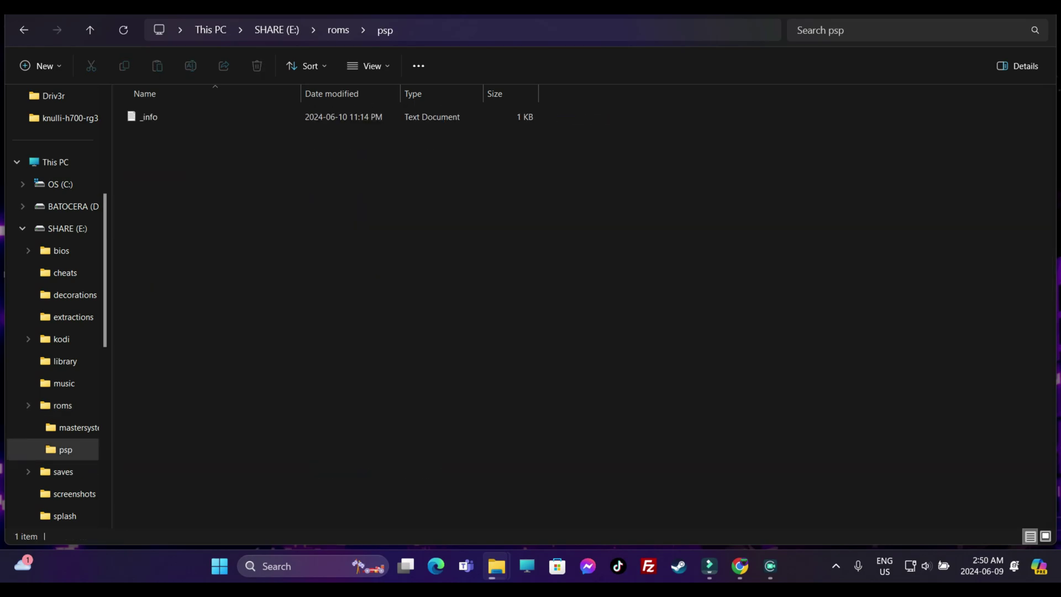
key(ctrl+v)
Move the Crazy Taxi, Crazy Taxi 2 and Sonic Adventure 2 CHD files into roms\dreamcast on SHARE (E:)
key(alt+Tab)
drag(554, 293, 493, 267)
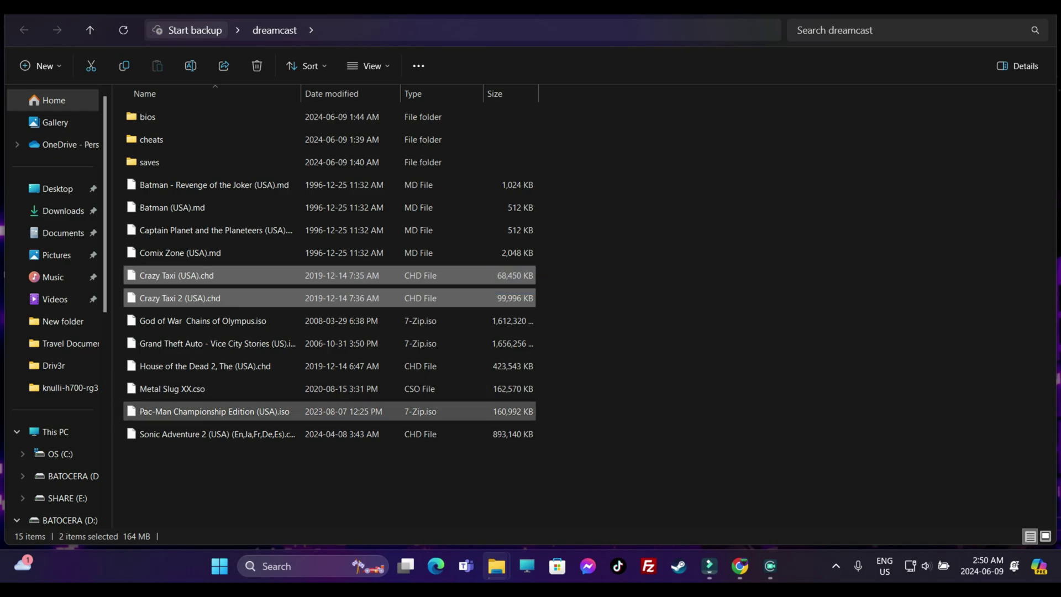
ctrl+click(217, 434)
key(ctrl+x)
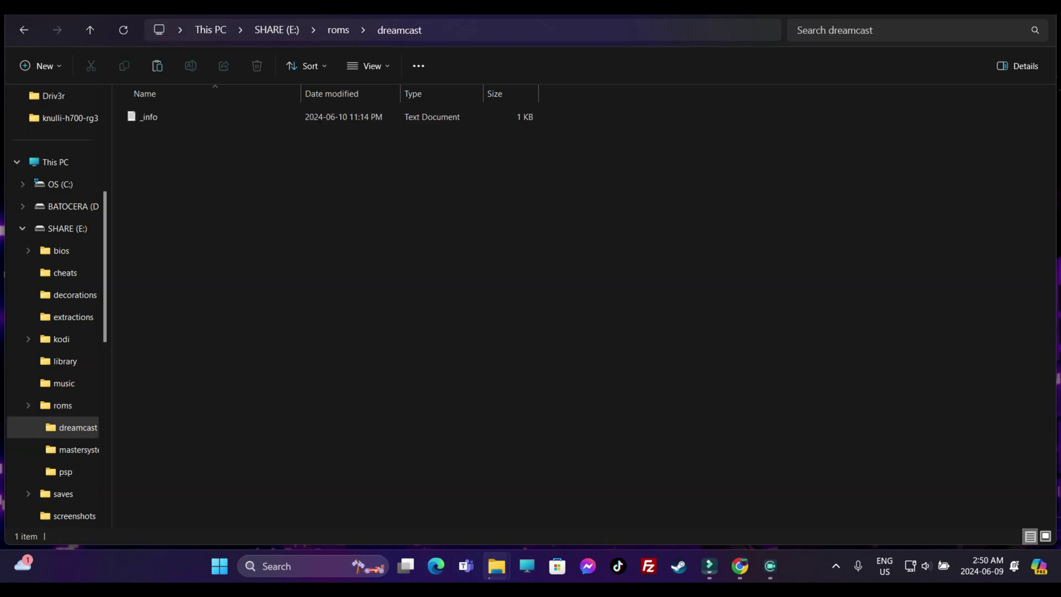
key(ctrl+v)
Move the two Batman games, Captain Planet and Comix Zone .md files into roms\megadrive on SHARE (E:), and return to the roms folder
mouse_move(496, 566)
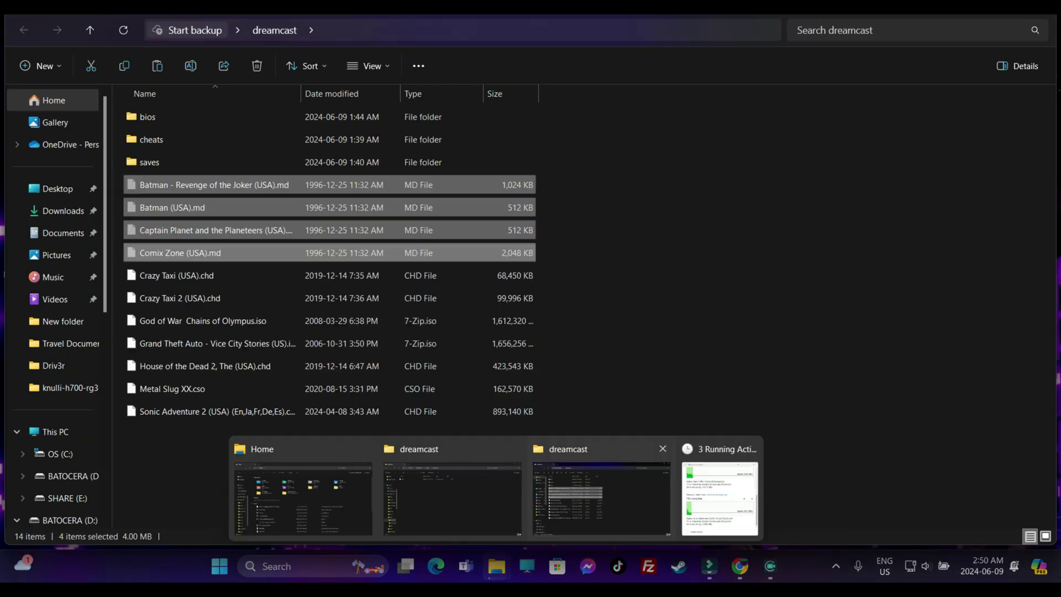
click(452, 498)
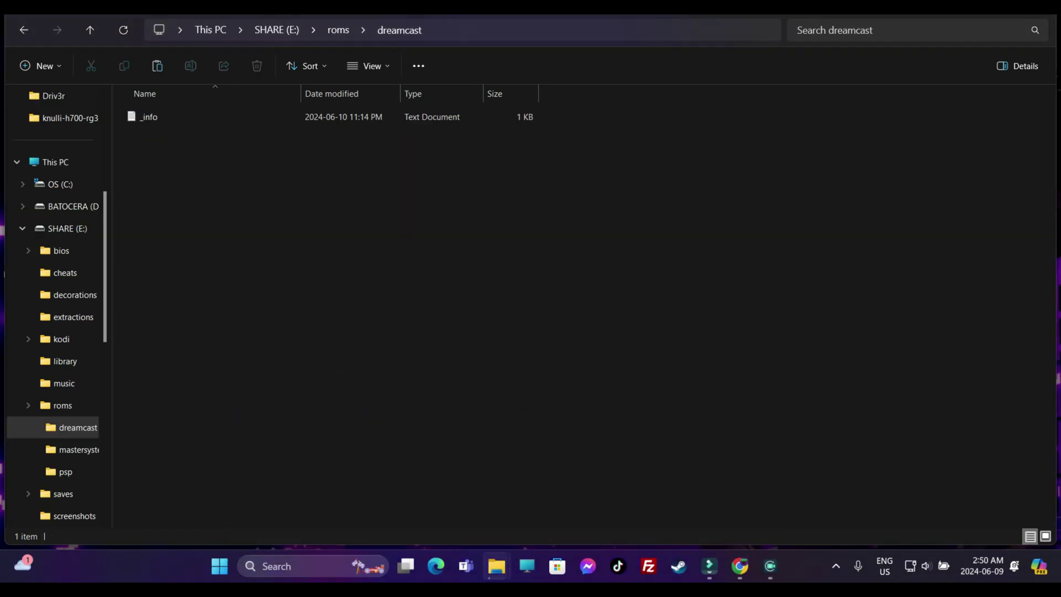
click(23, 29)
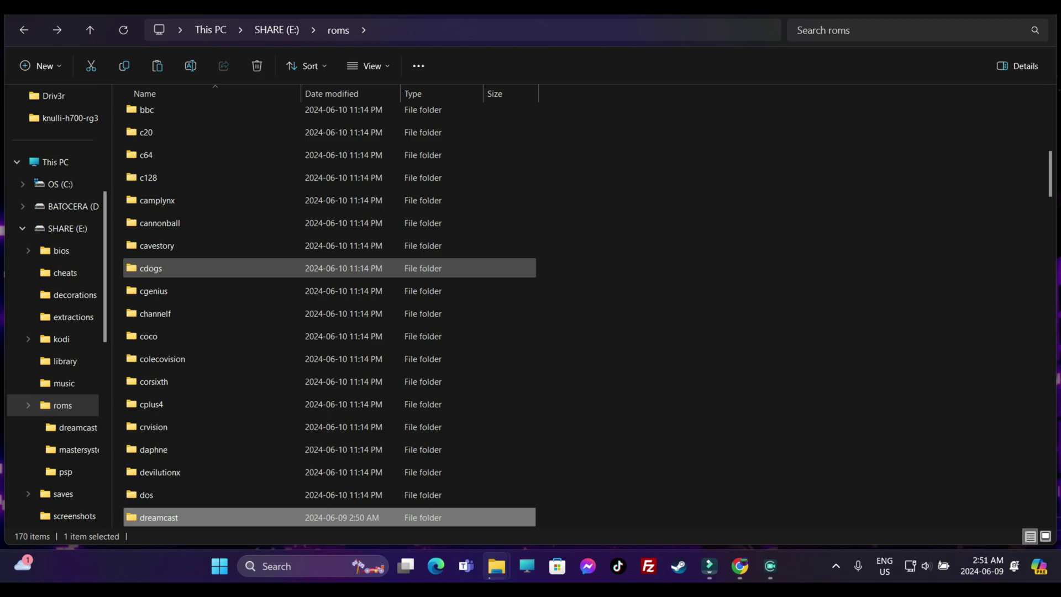
scroll(329, 319, down, 6)
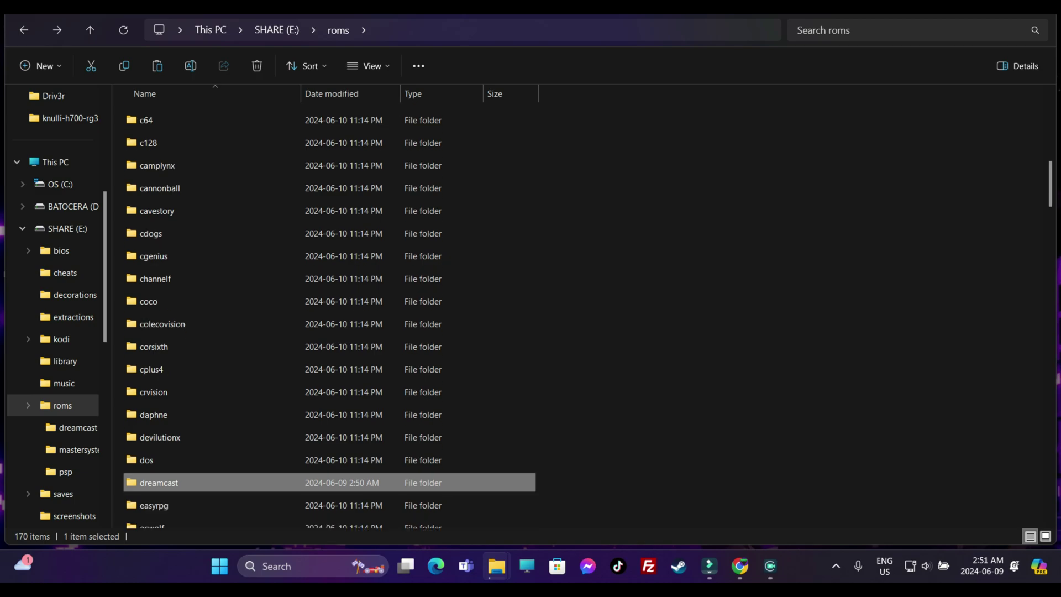
scroll(330, 377, down, 10)
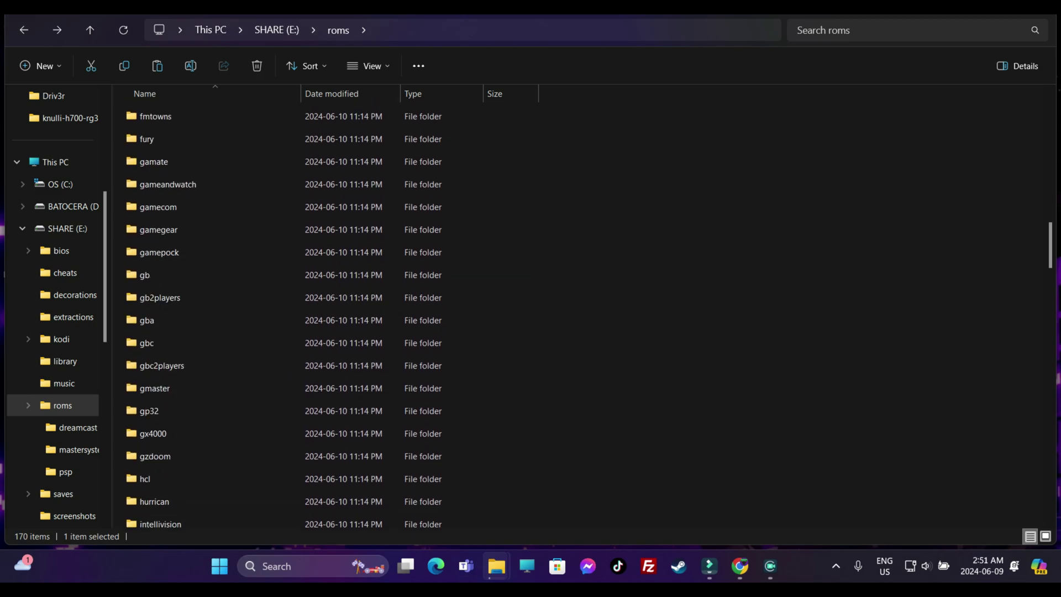
double_click(329, 377)
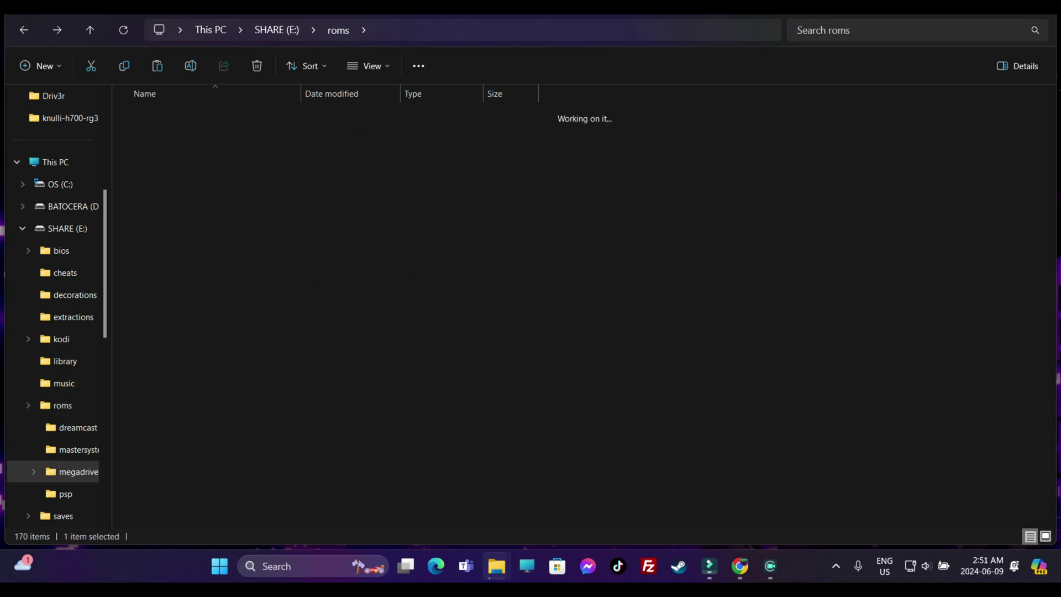
click(24, 30)
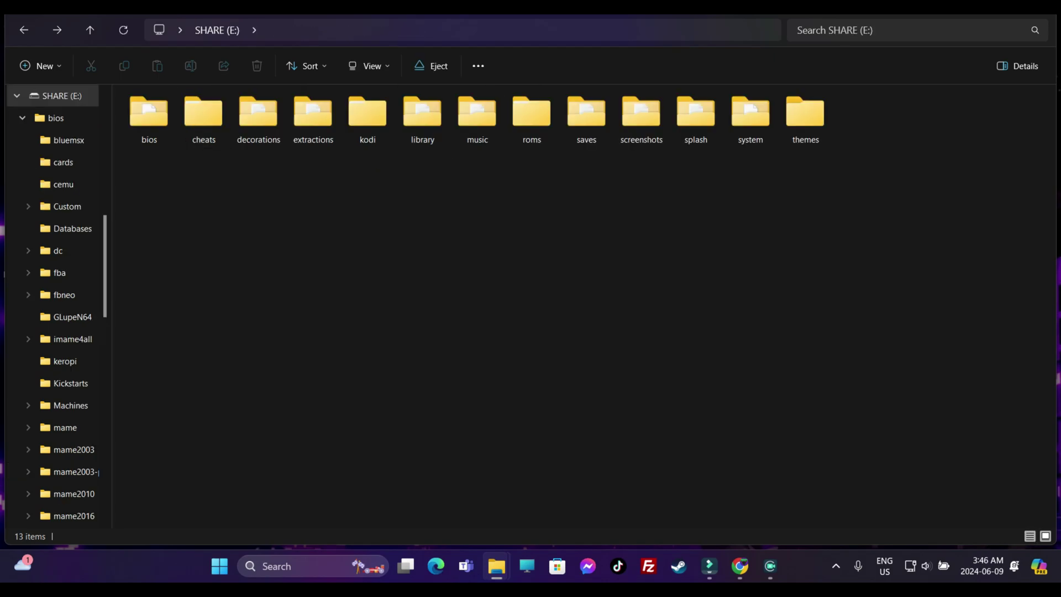
Open the cheats folder on SHARE (E:) and its psp subfolder to check the cheat files
double_click(204, 117)
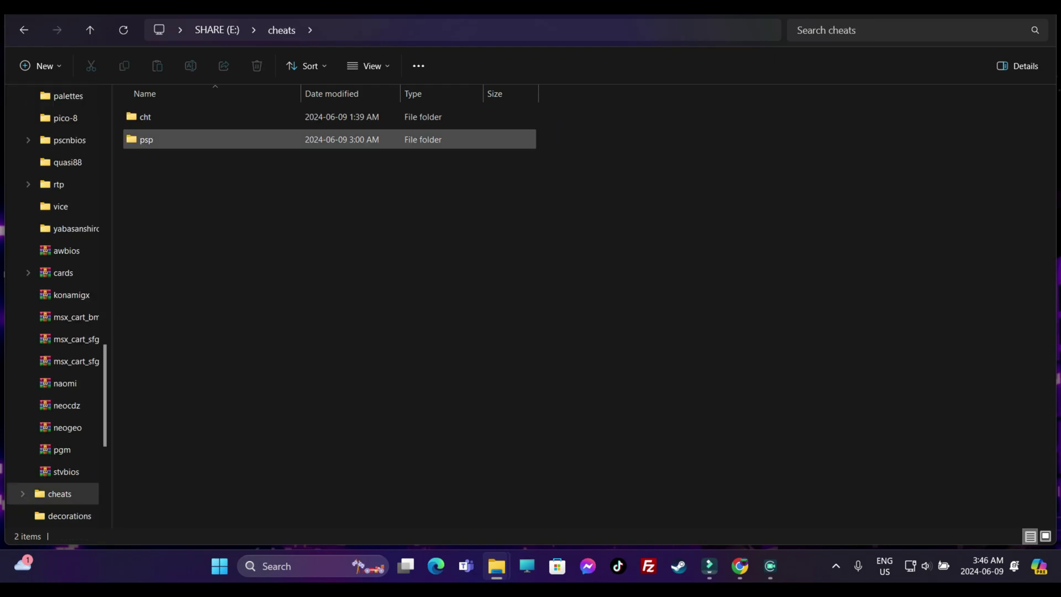
double_click(204, 138)
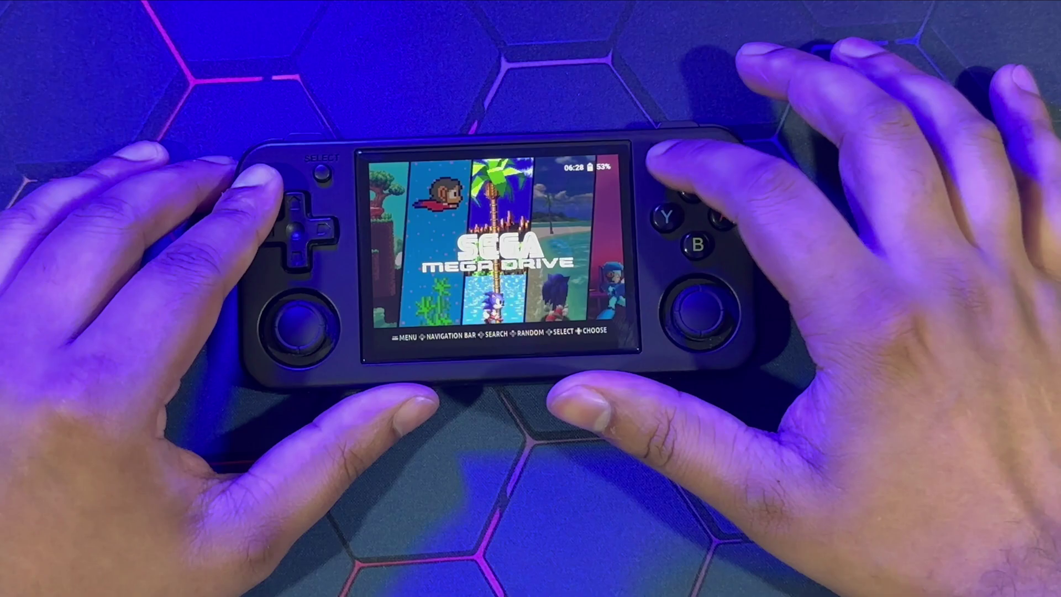
key(Return)
key(Down)
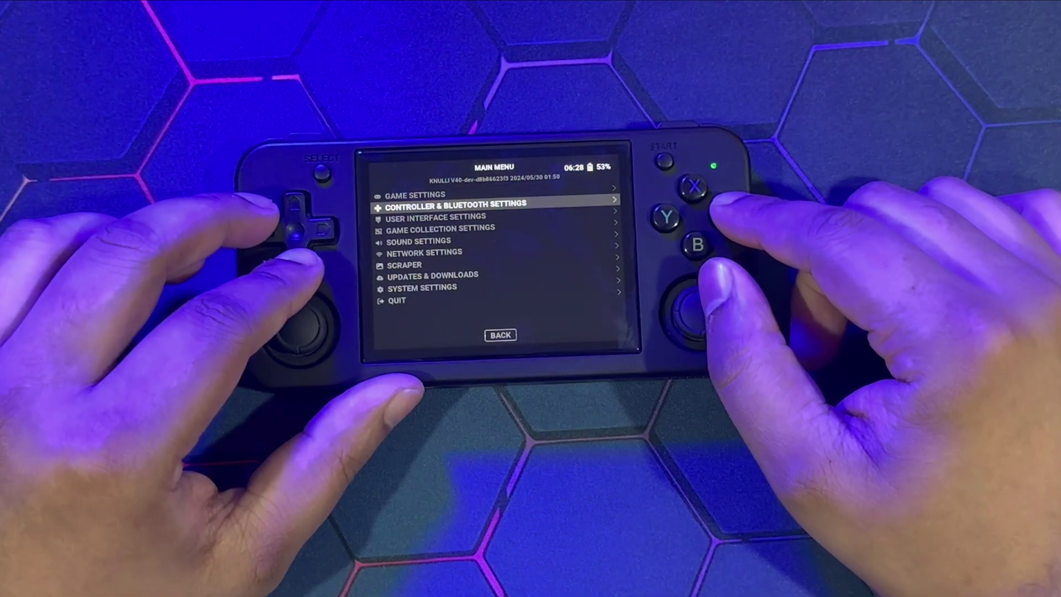
key(Return)
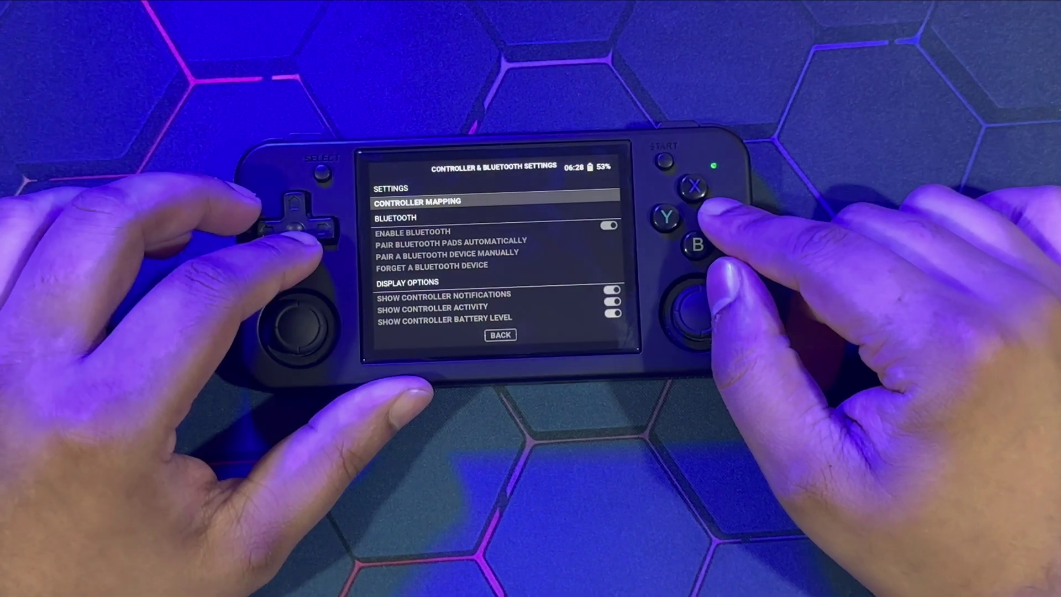
key(Return)
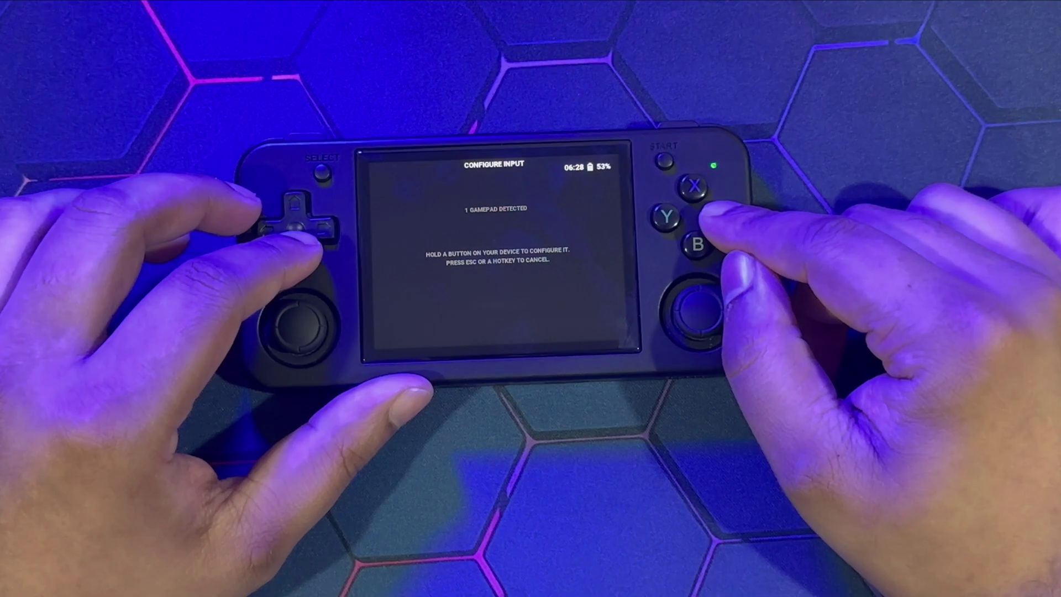
key(Return)
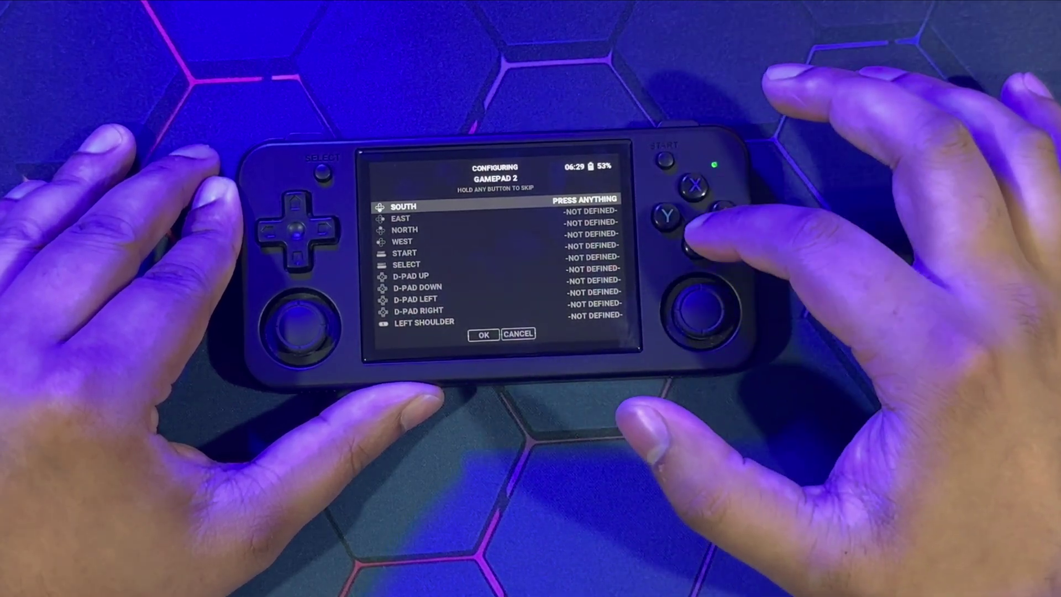
key(b)
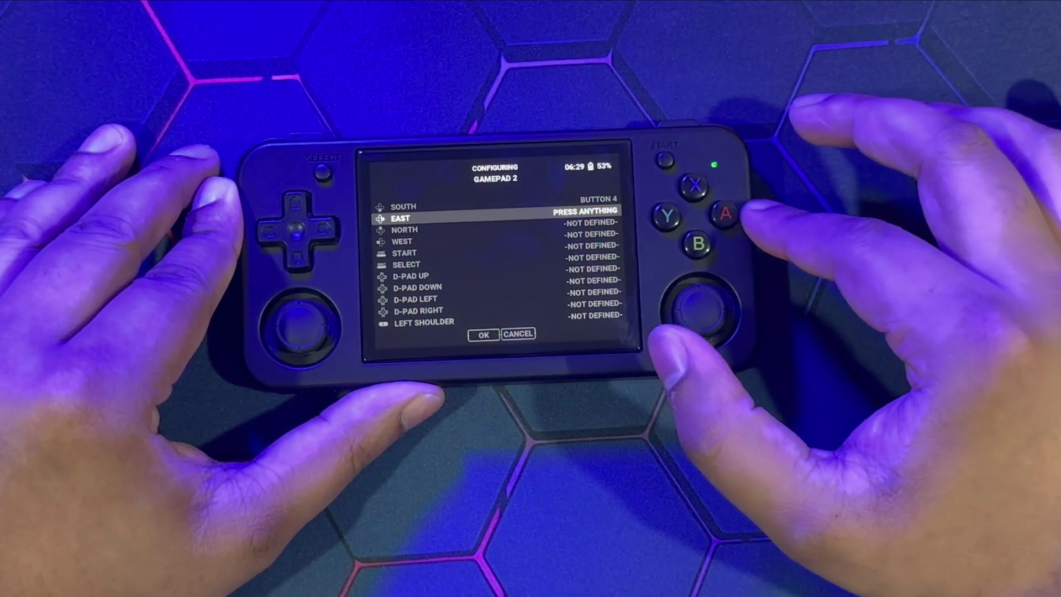
key(a)
key(x)
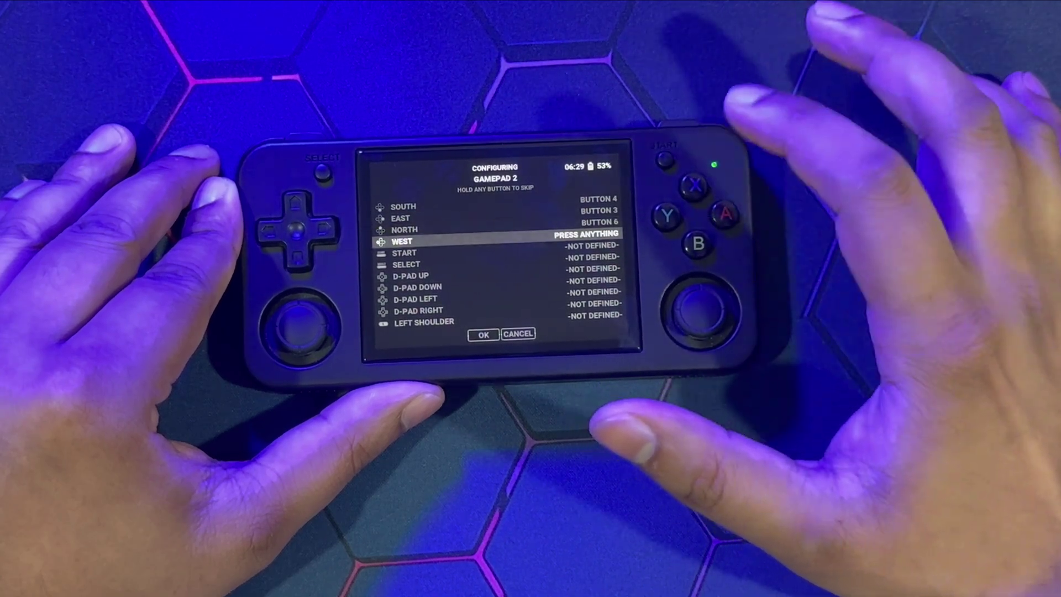
key(y)
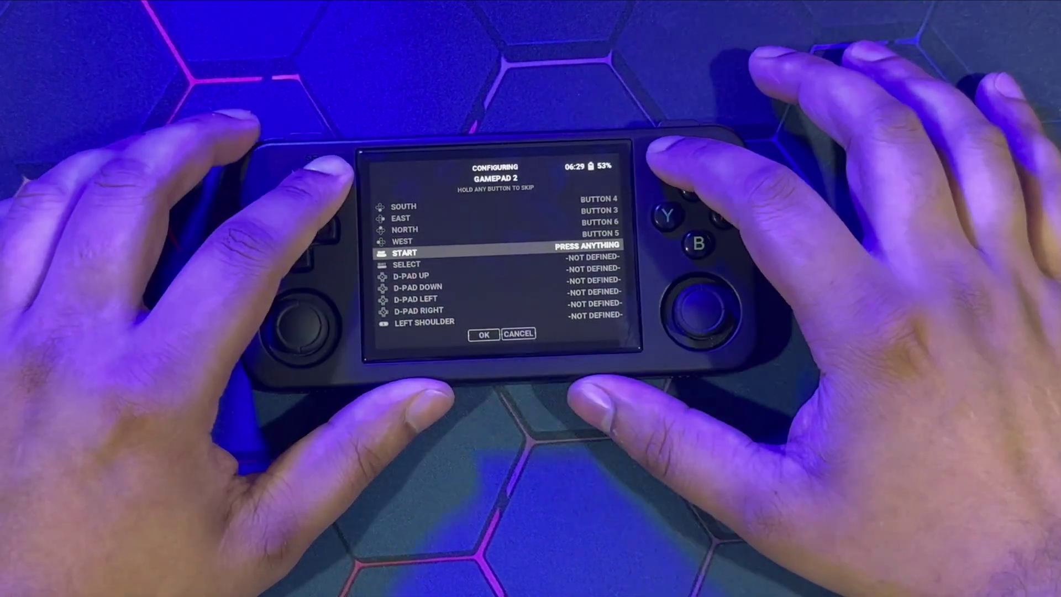
key(Return)
key(shift)
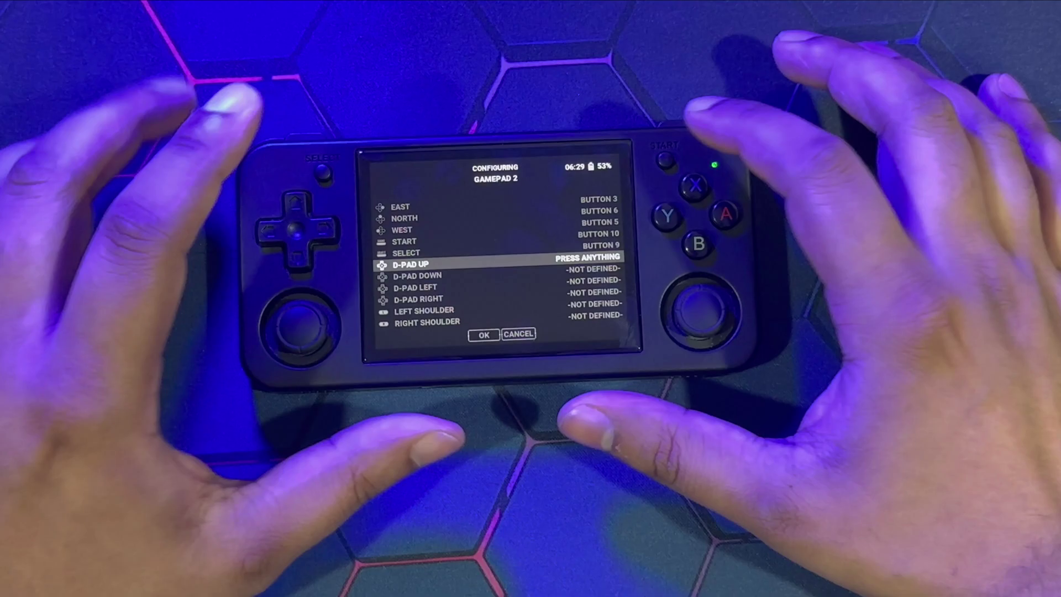
key(Up)
key(Down)
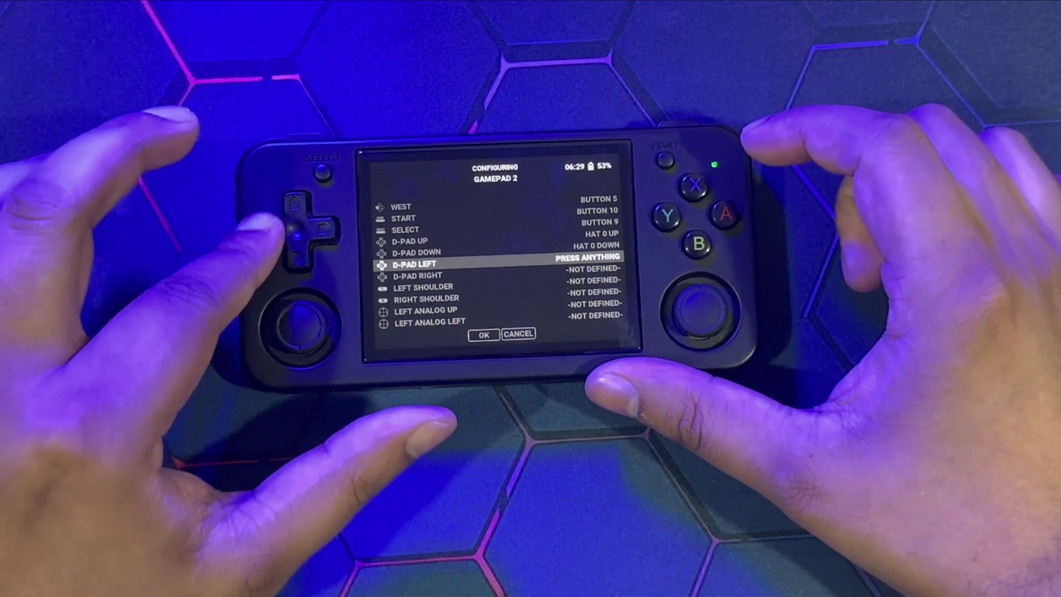
key(Left)
key(Right)
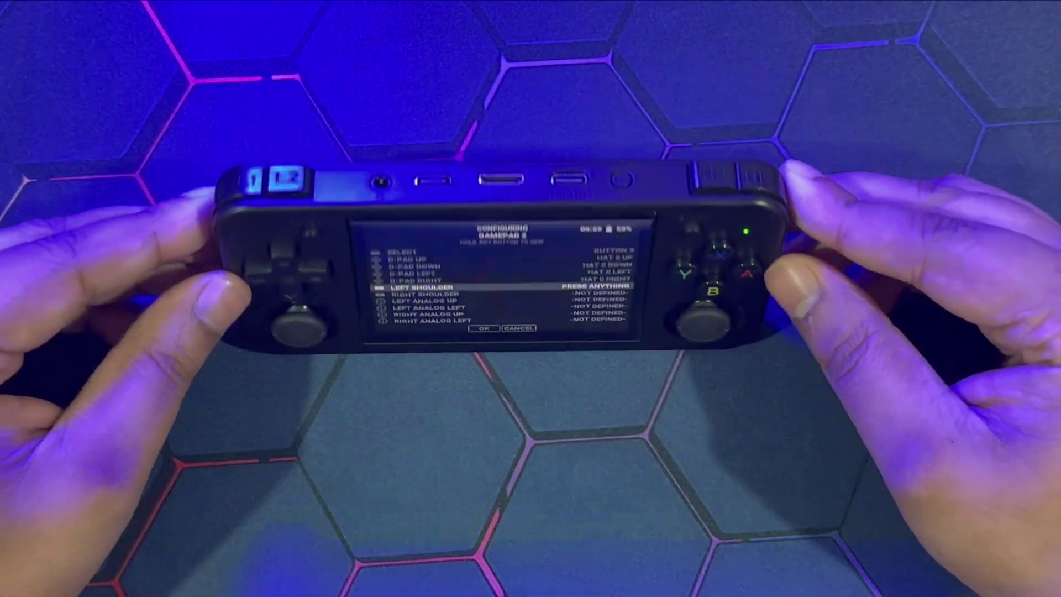
key(Page_Up)
key(Page_Down)
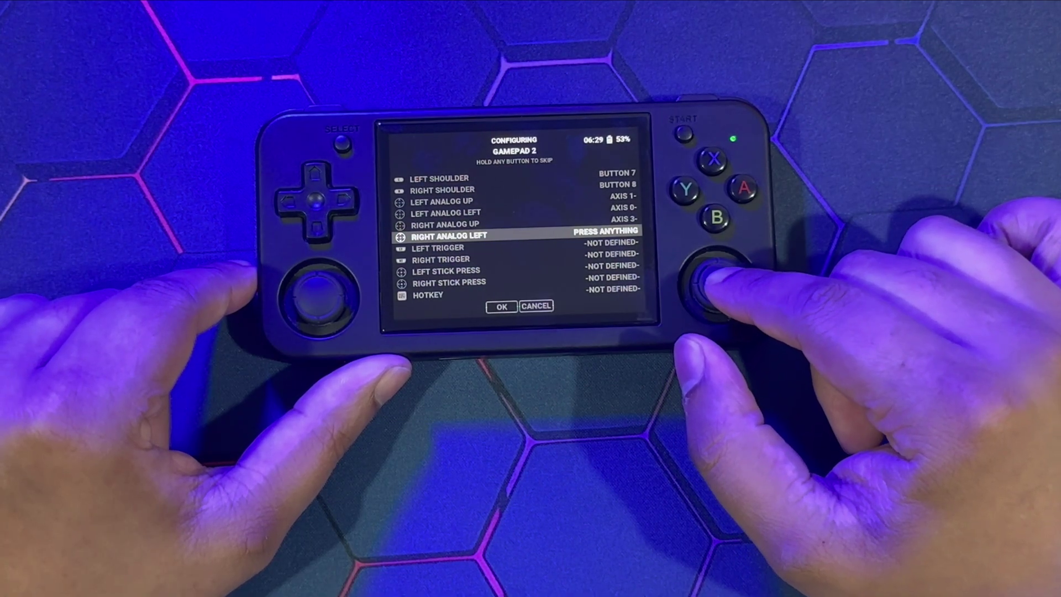
key(Left)
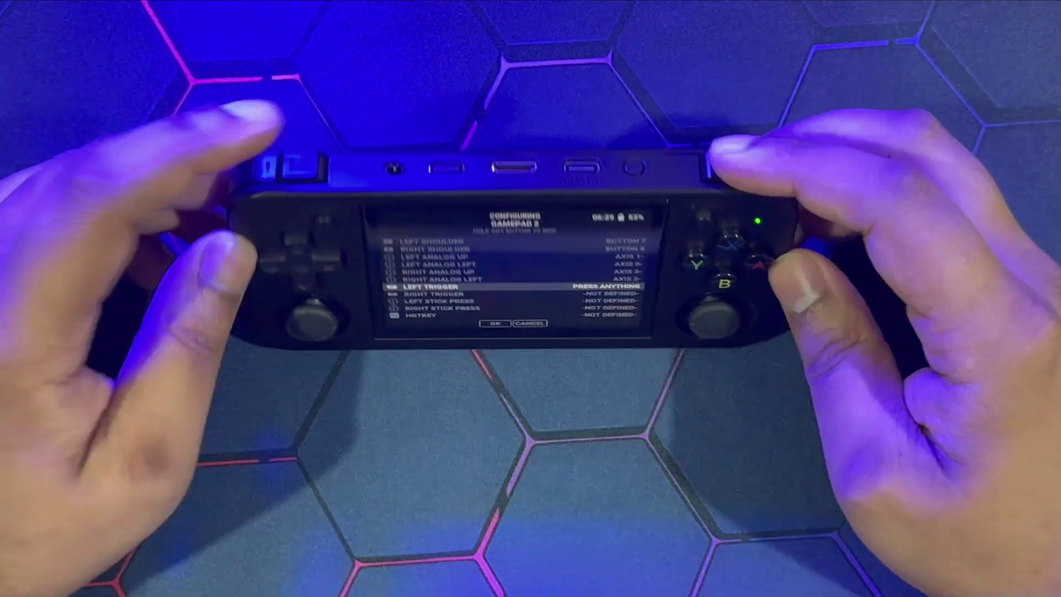
key(Page_Up)
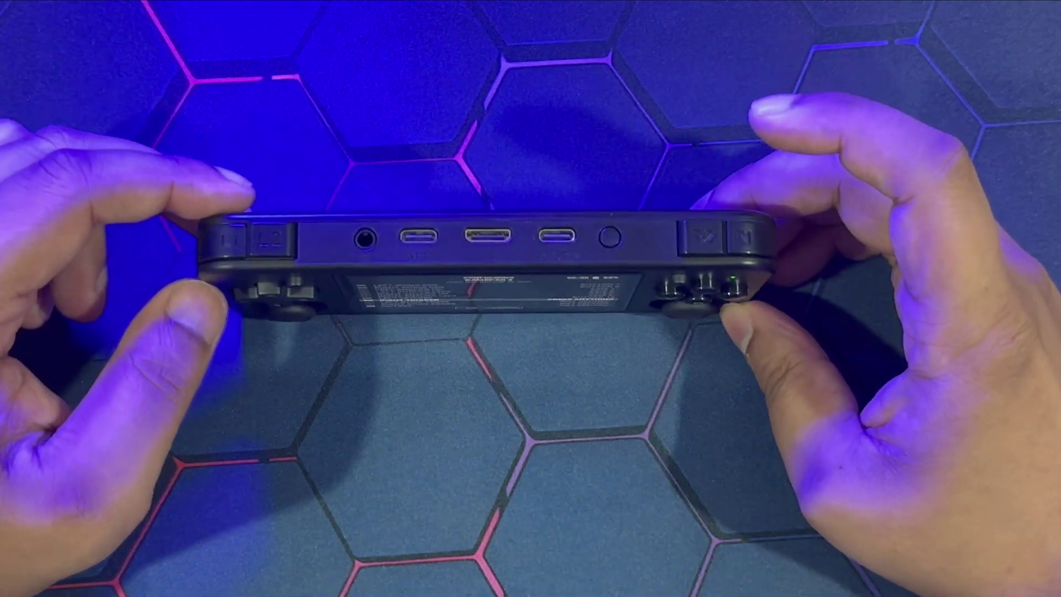
key(Page_Down)
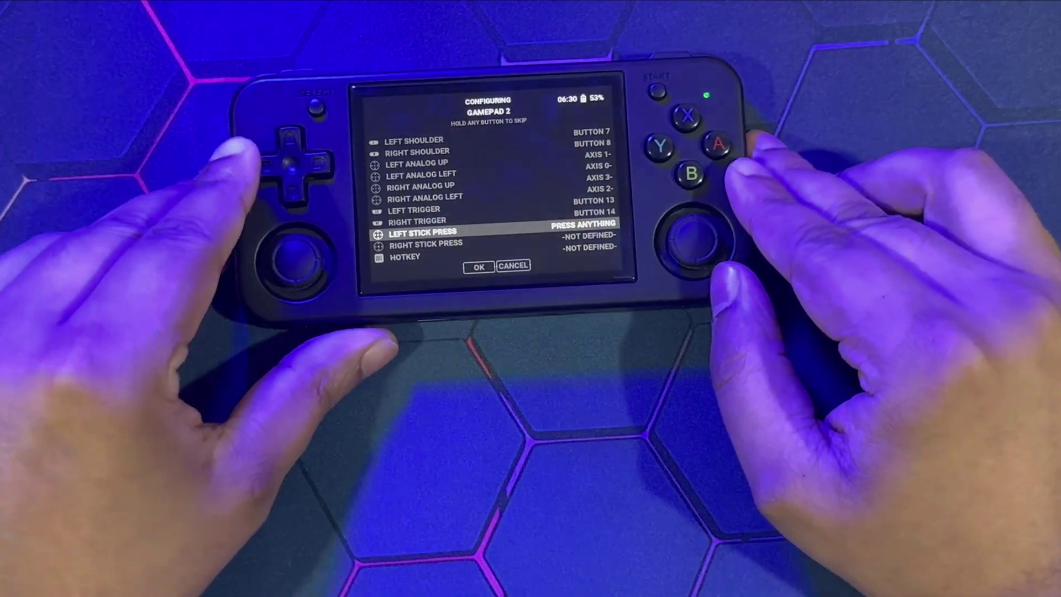